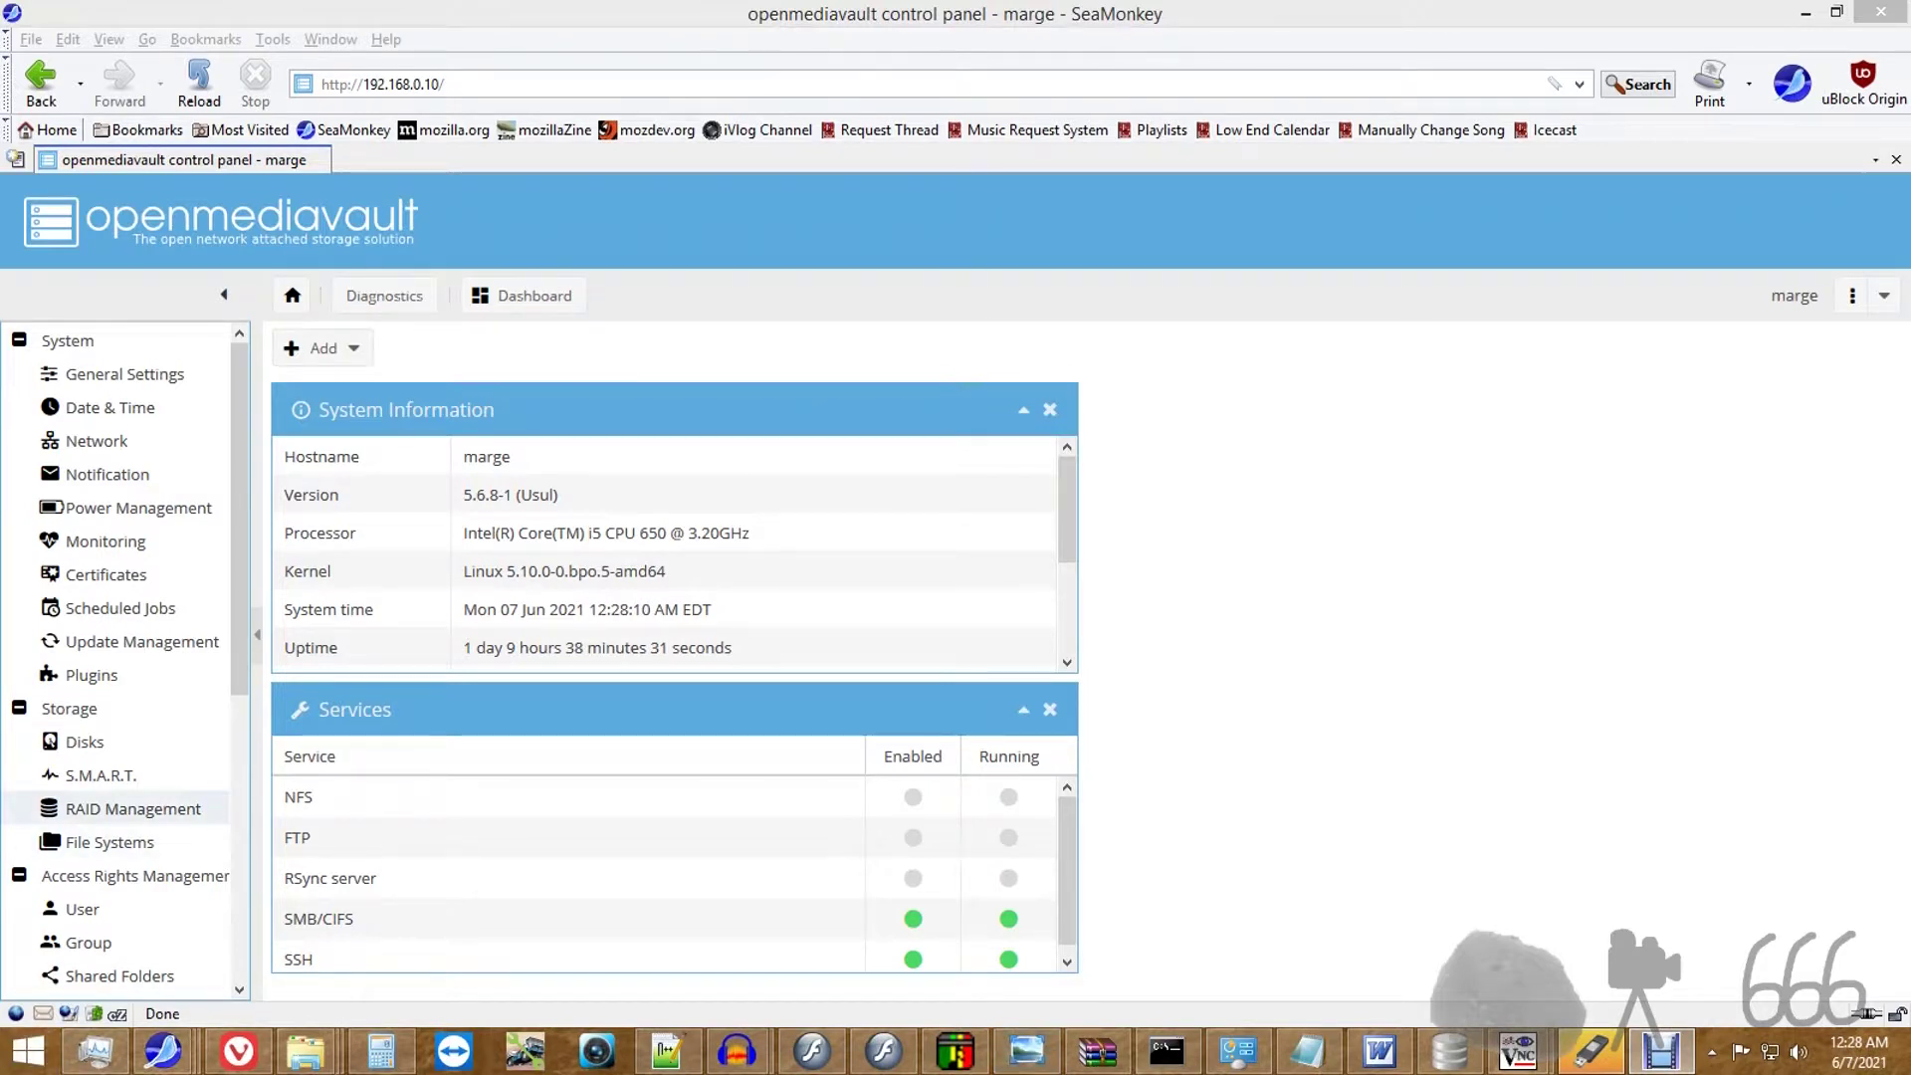
Step: Review the array details of the /dev/md0 mirror in RAID management
{"action": "left_click", "coordinate": [133, 809]}
{"action": "left_click", "coordinate": [636, 437]}
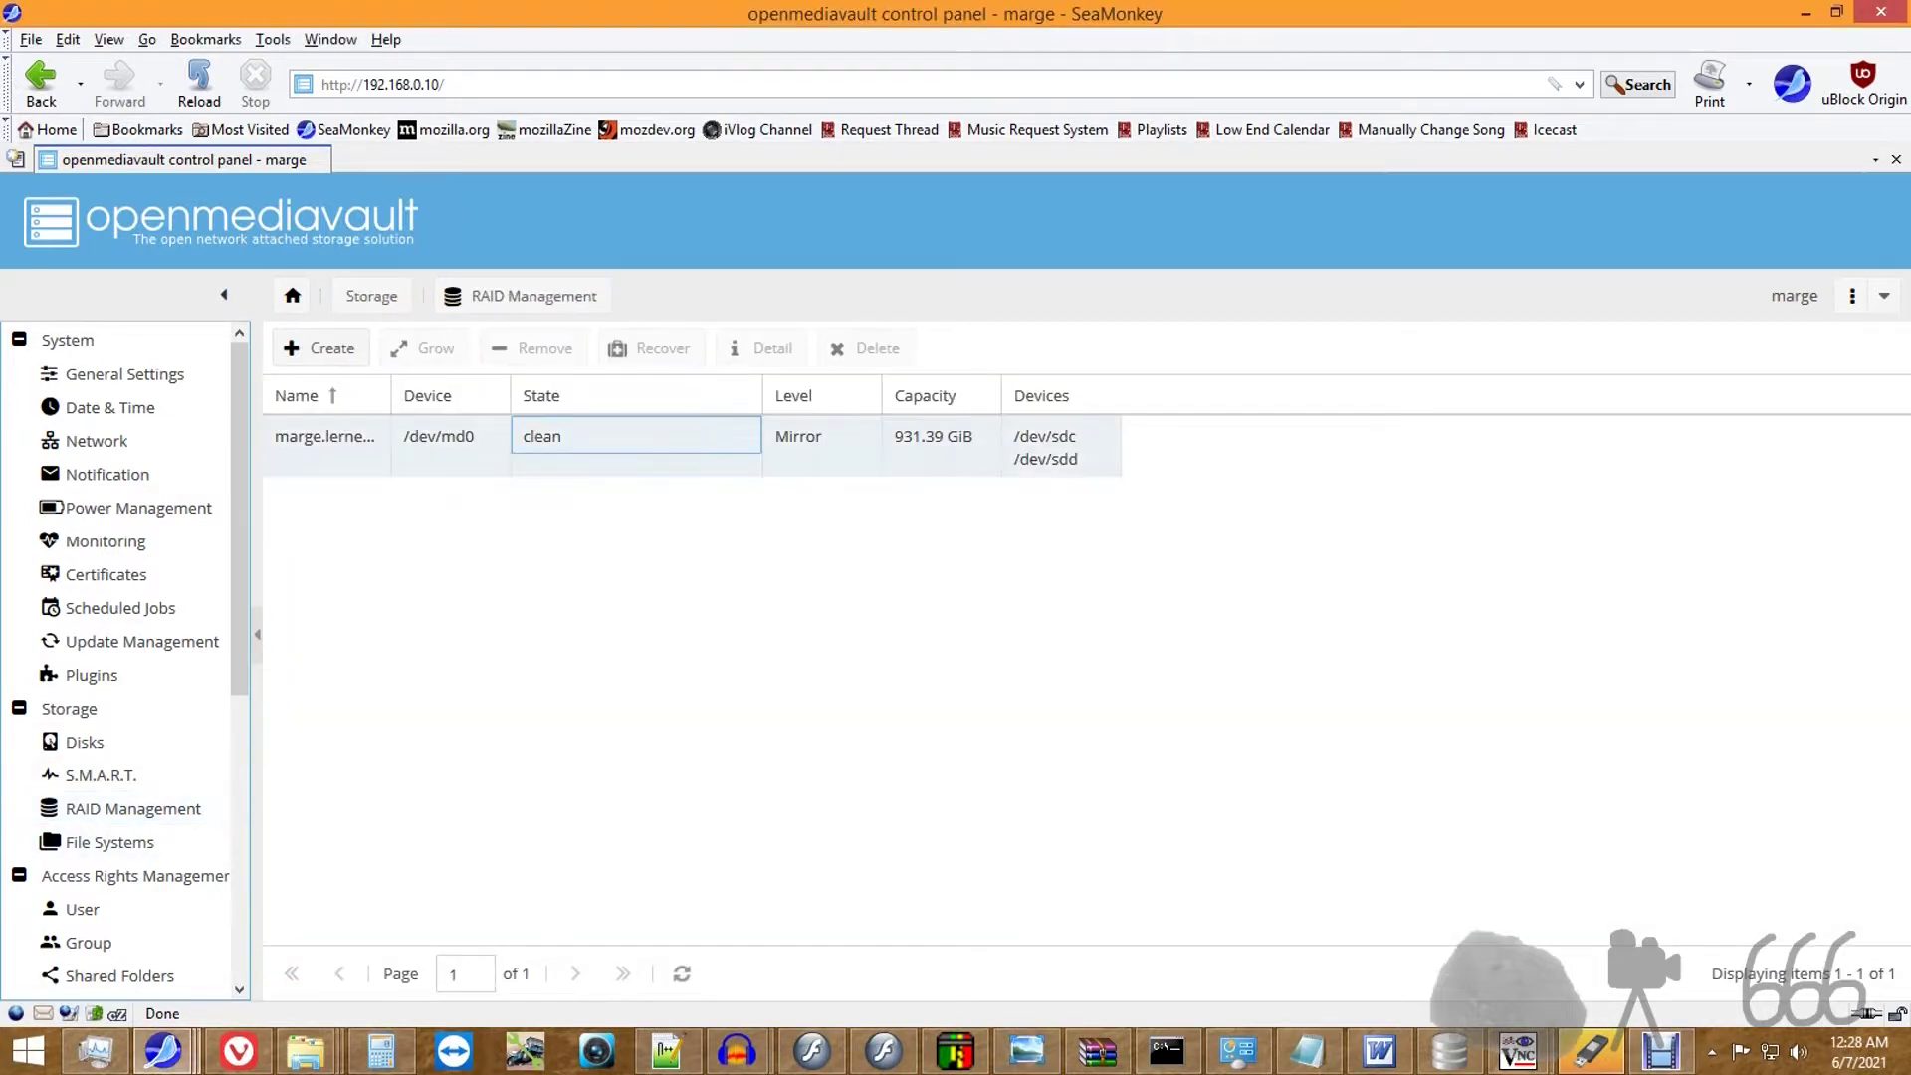
{"action": "left_click", "coordinate": [760, 348]}
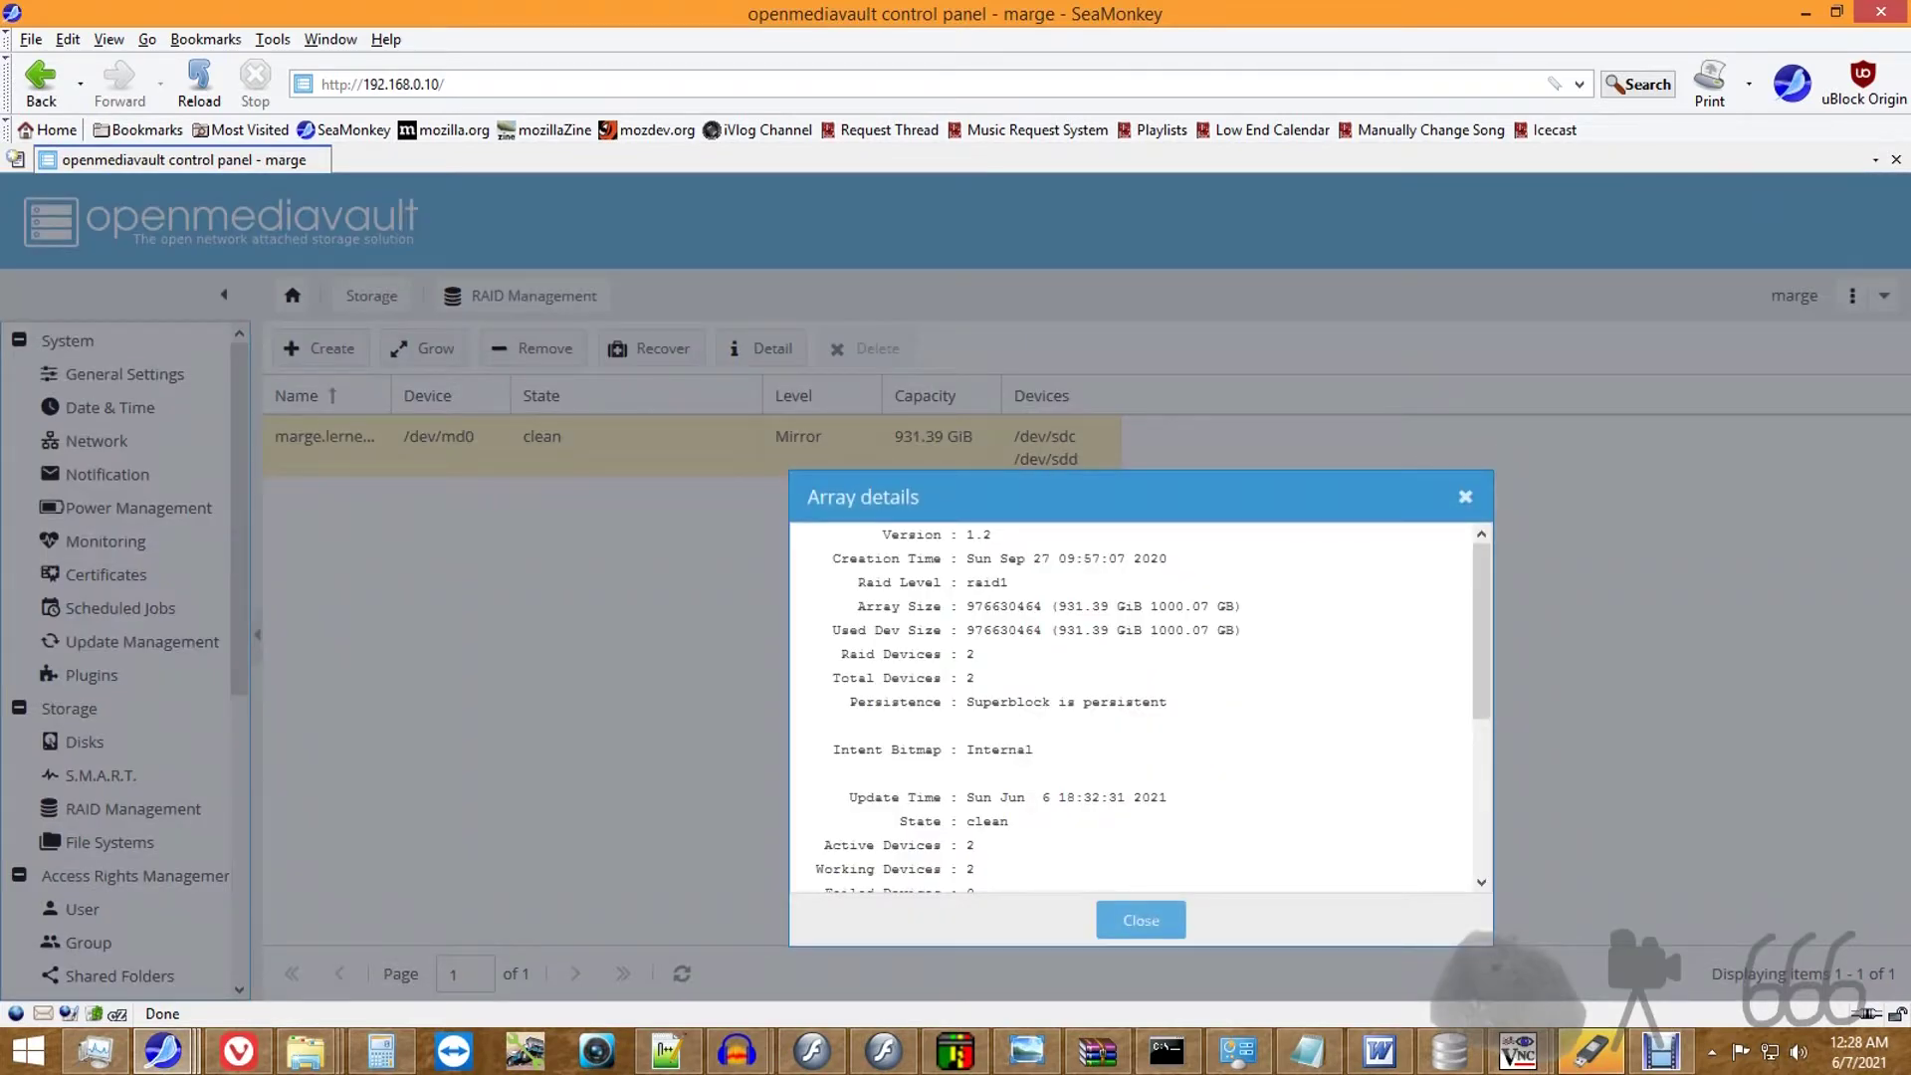
{"action": "left_click", "coordinate": [1141, 920]}
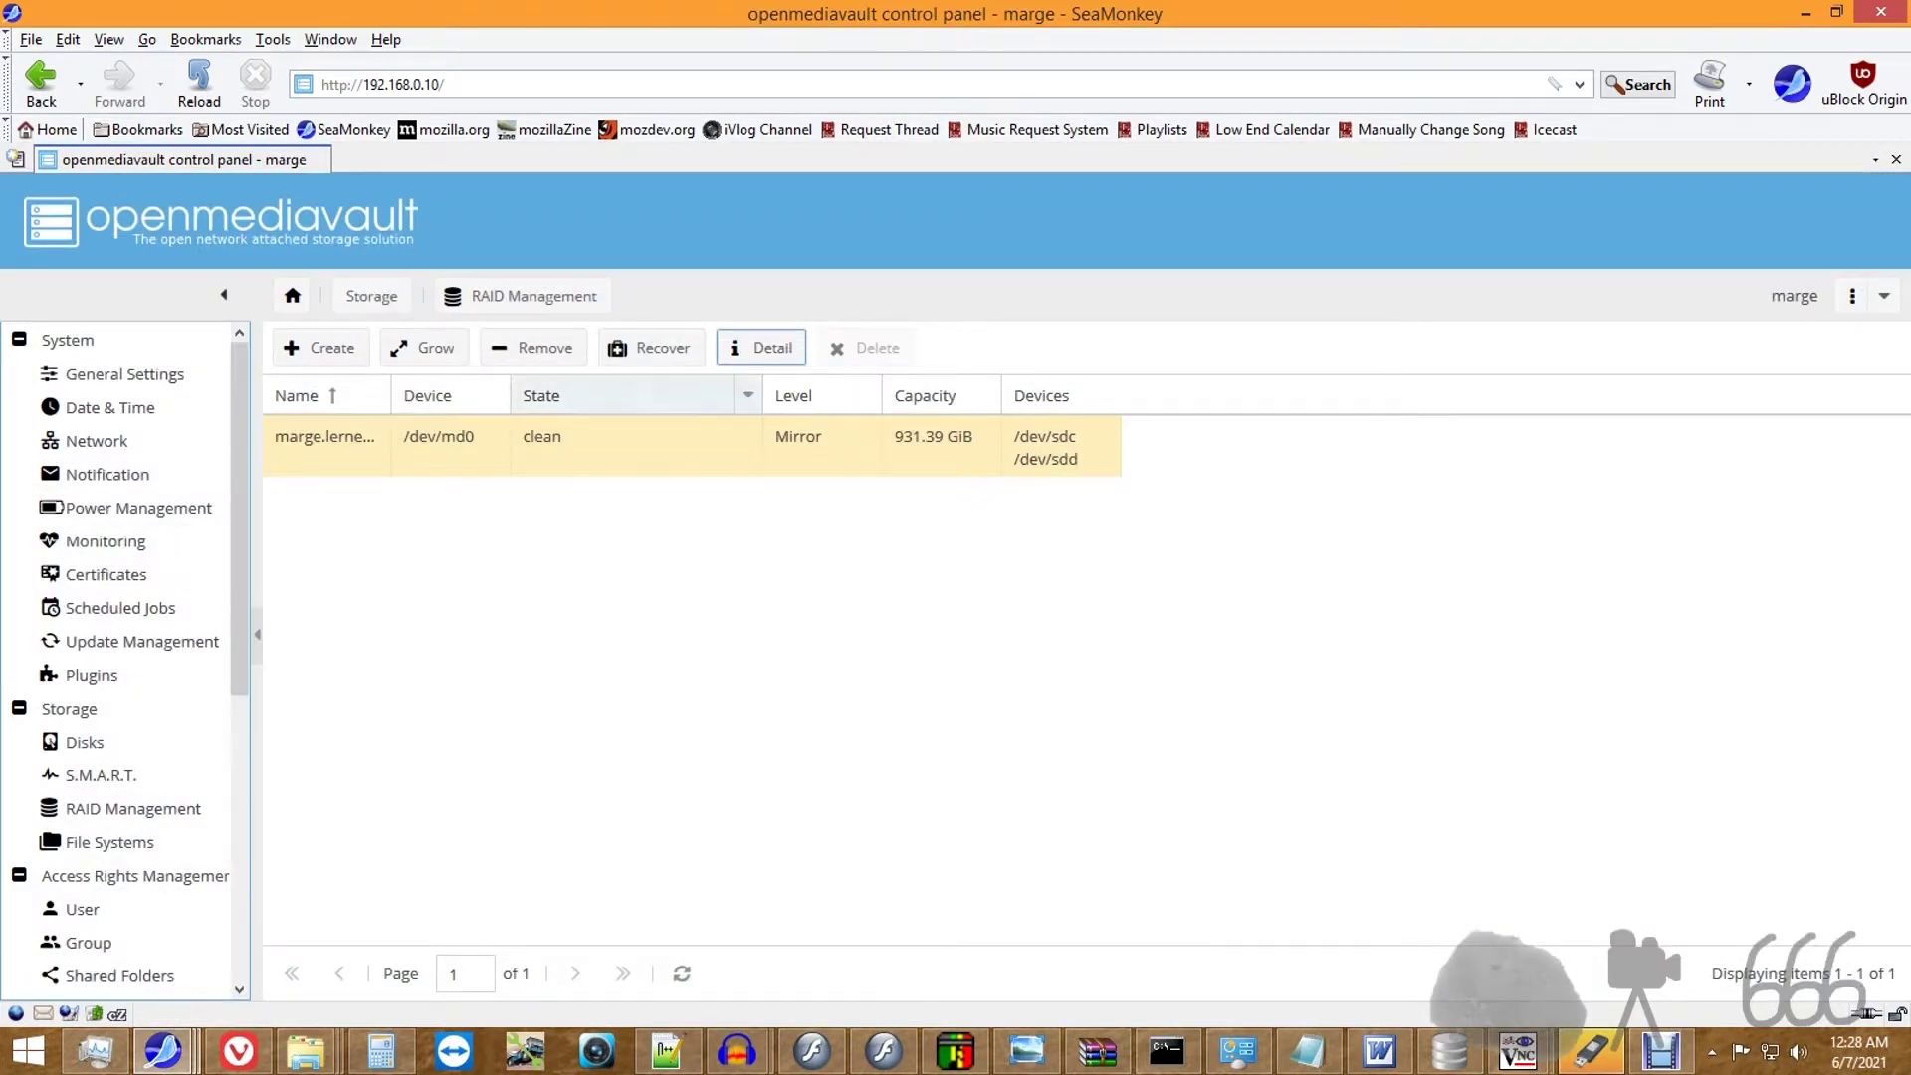
Step: Remove the device /dev/sdc from the /dev/md0 mirror array
{"action": "left_click", "coordinate": [534, 348]}
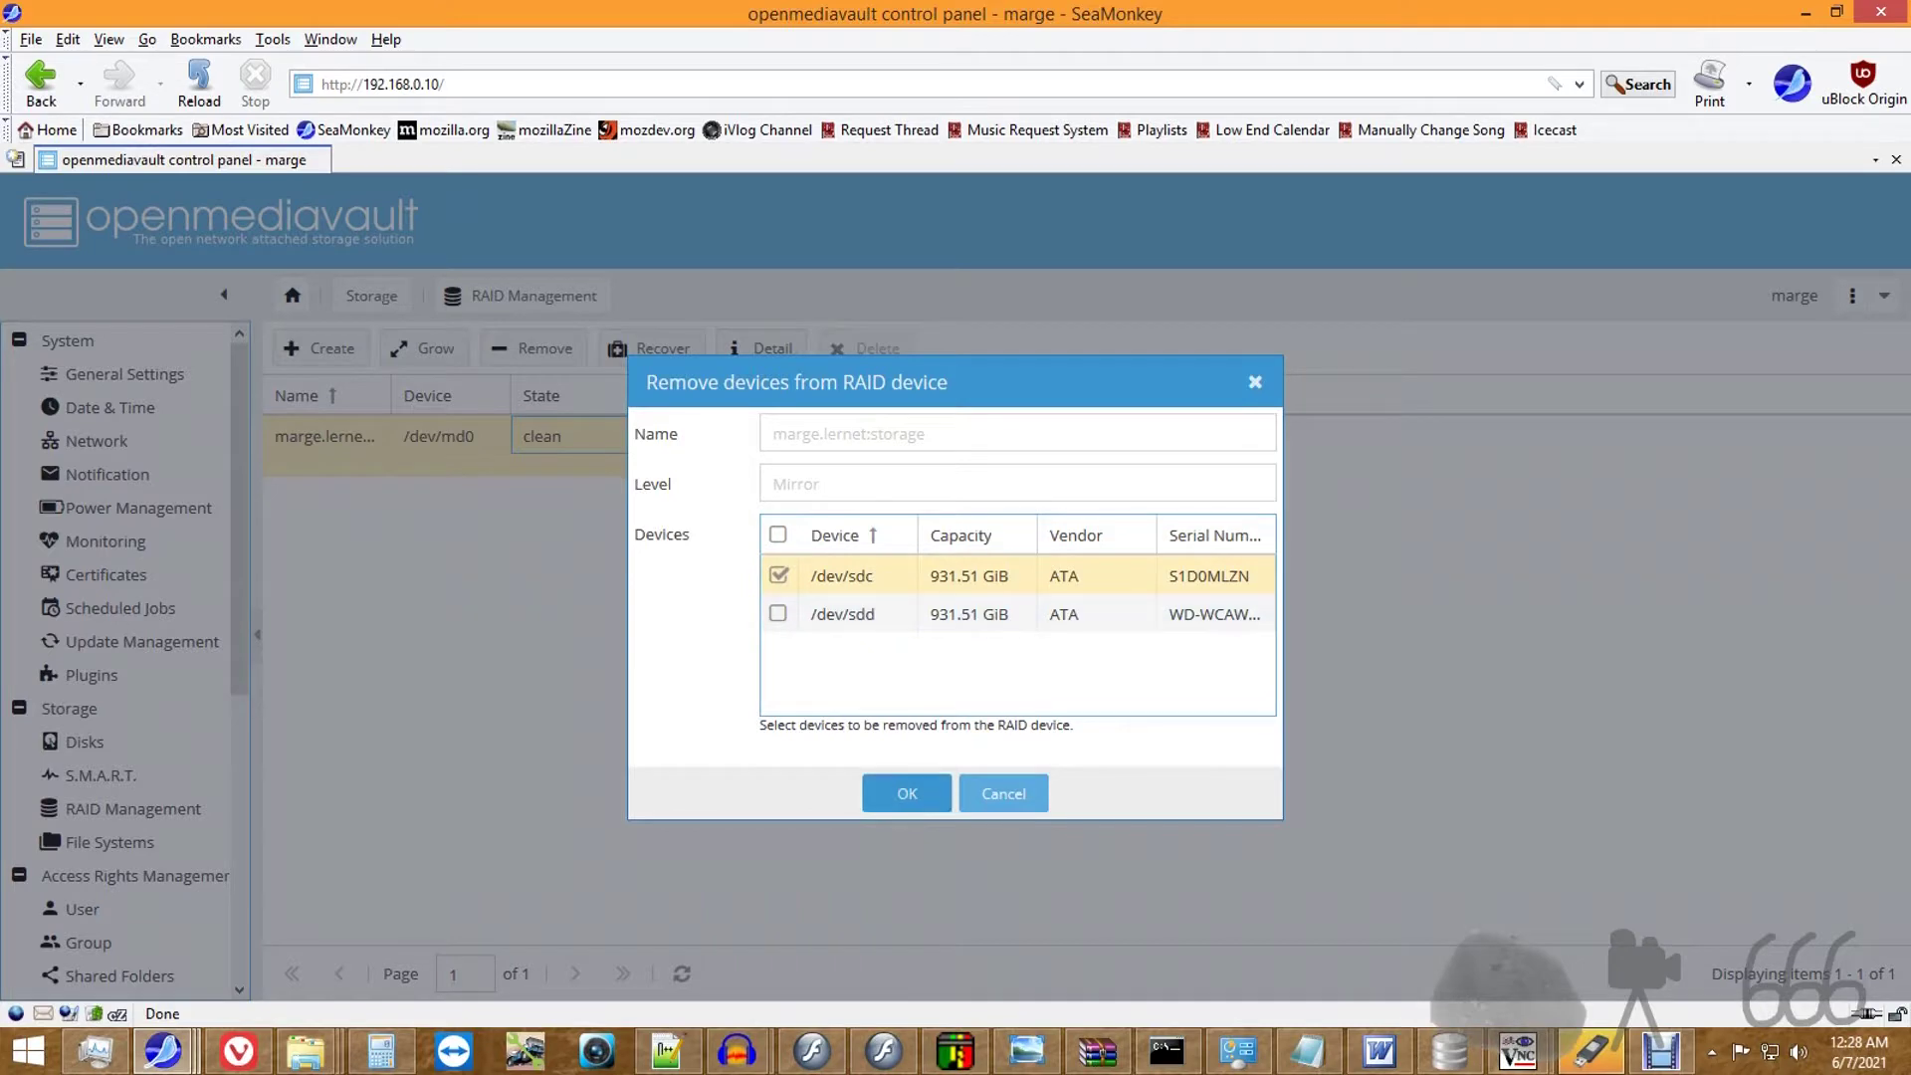
{"action": "left_click", "coordinate": [907, 793]}
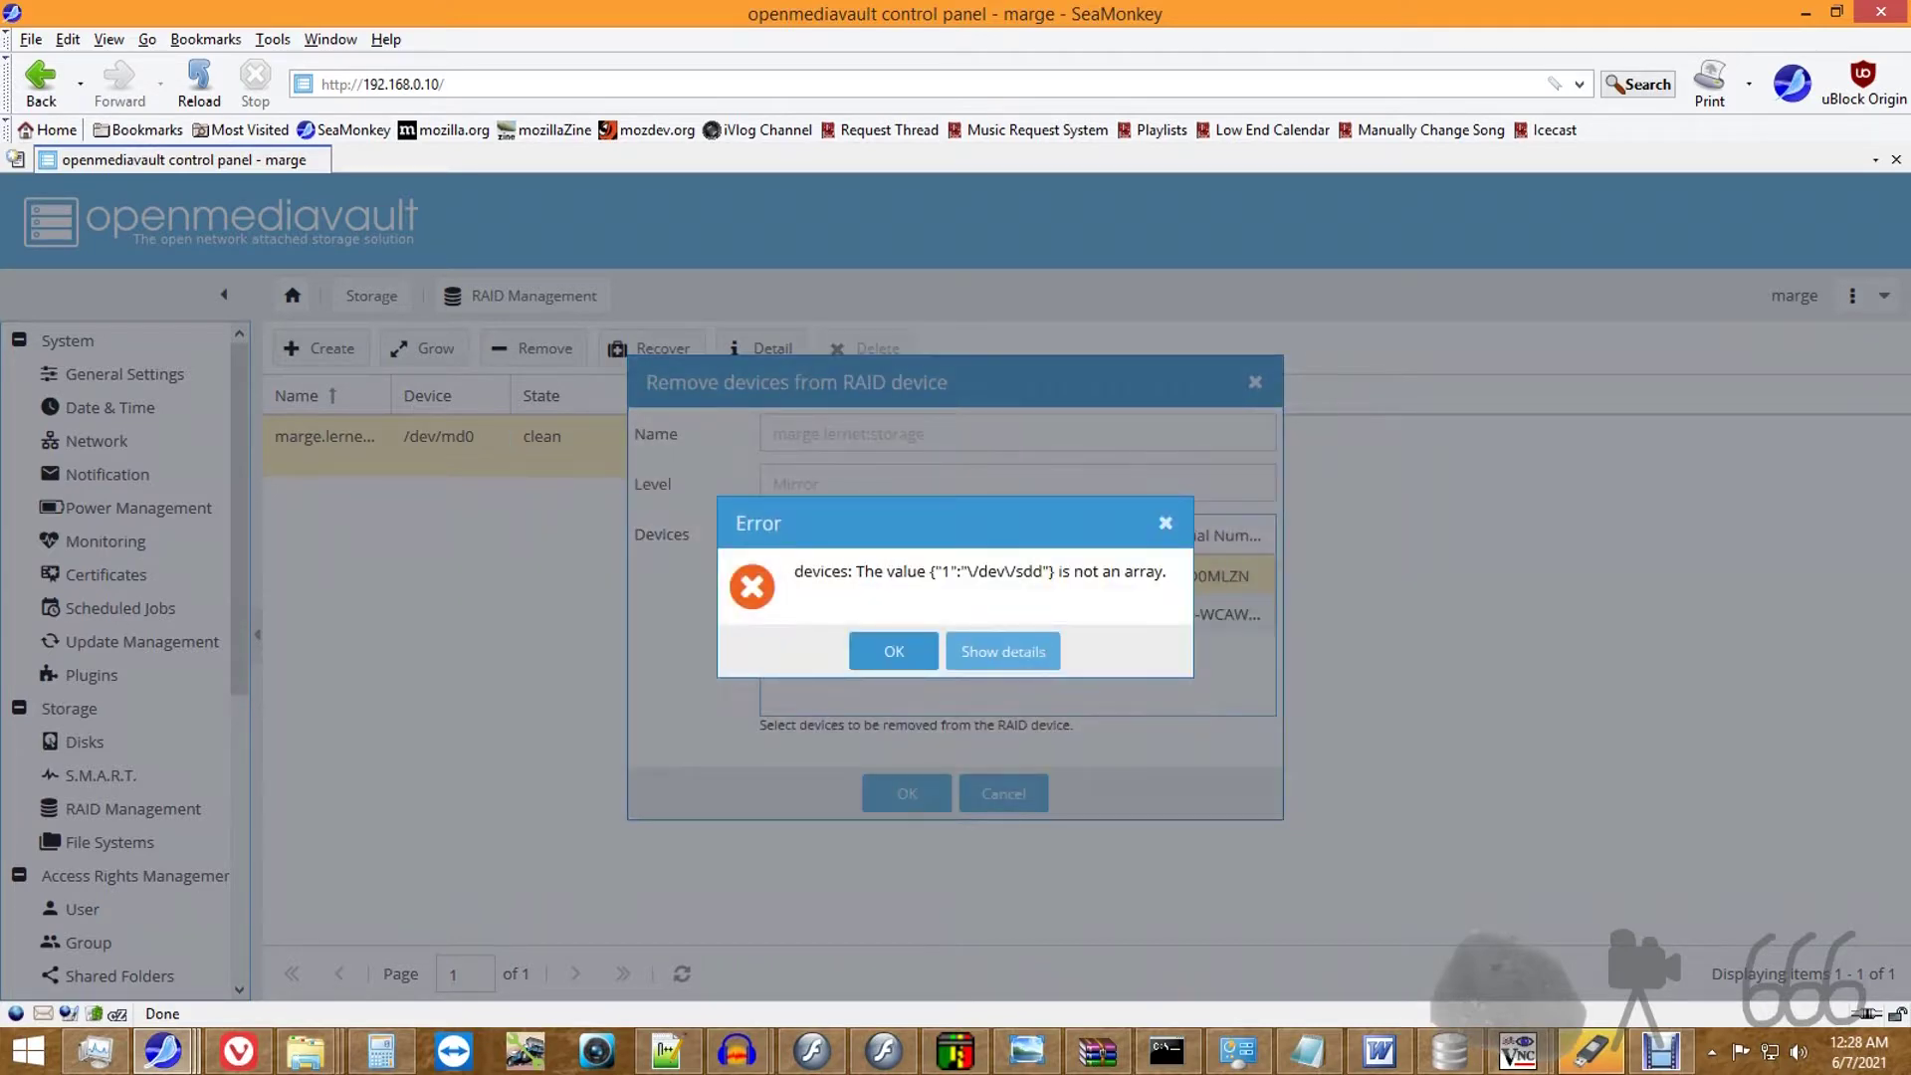
{"action": "key", "text": "Return"}
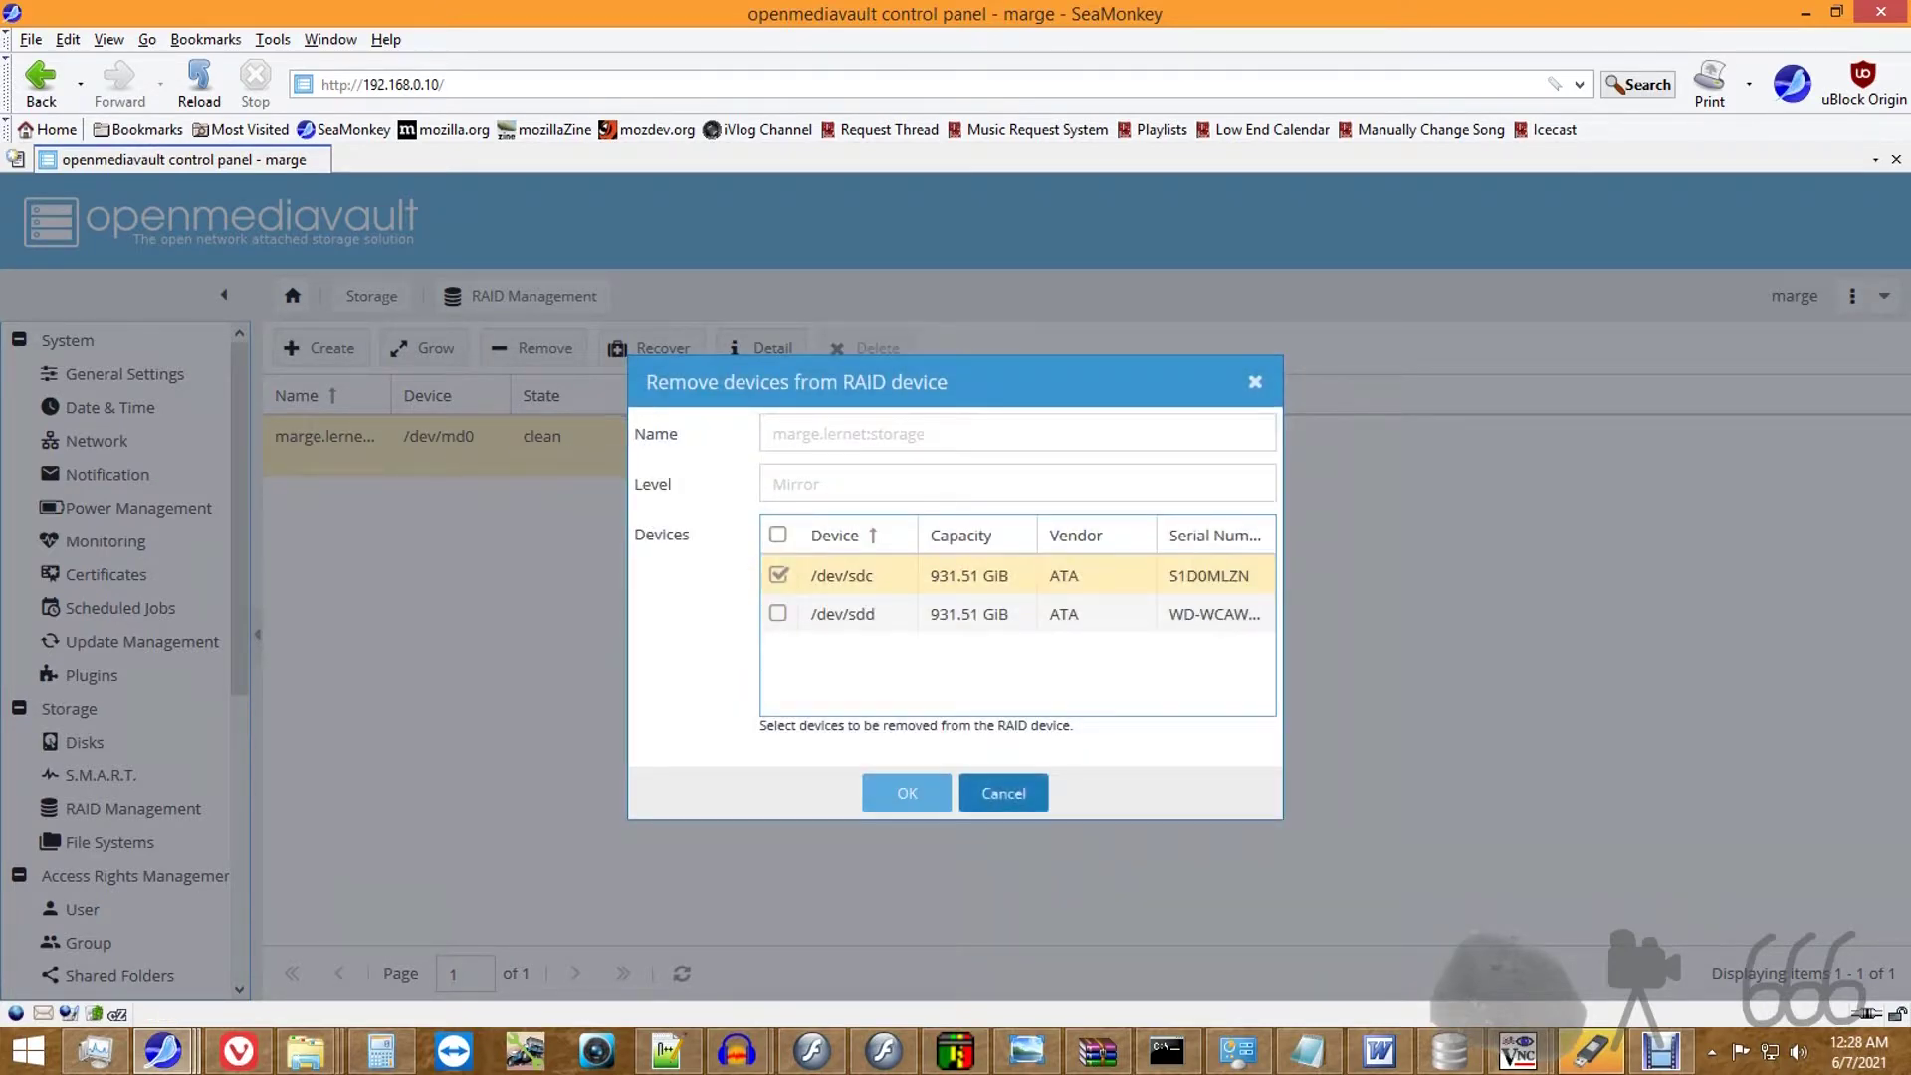
{"action": "left_click", "coordinate": [1003, 793]}
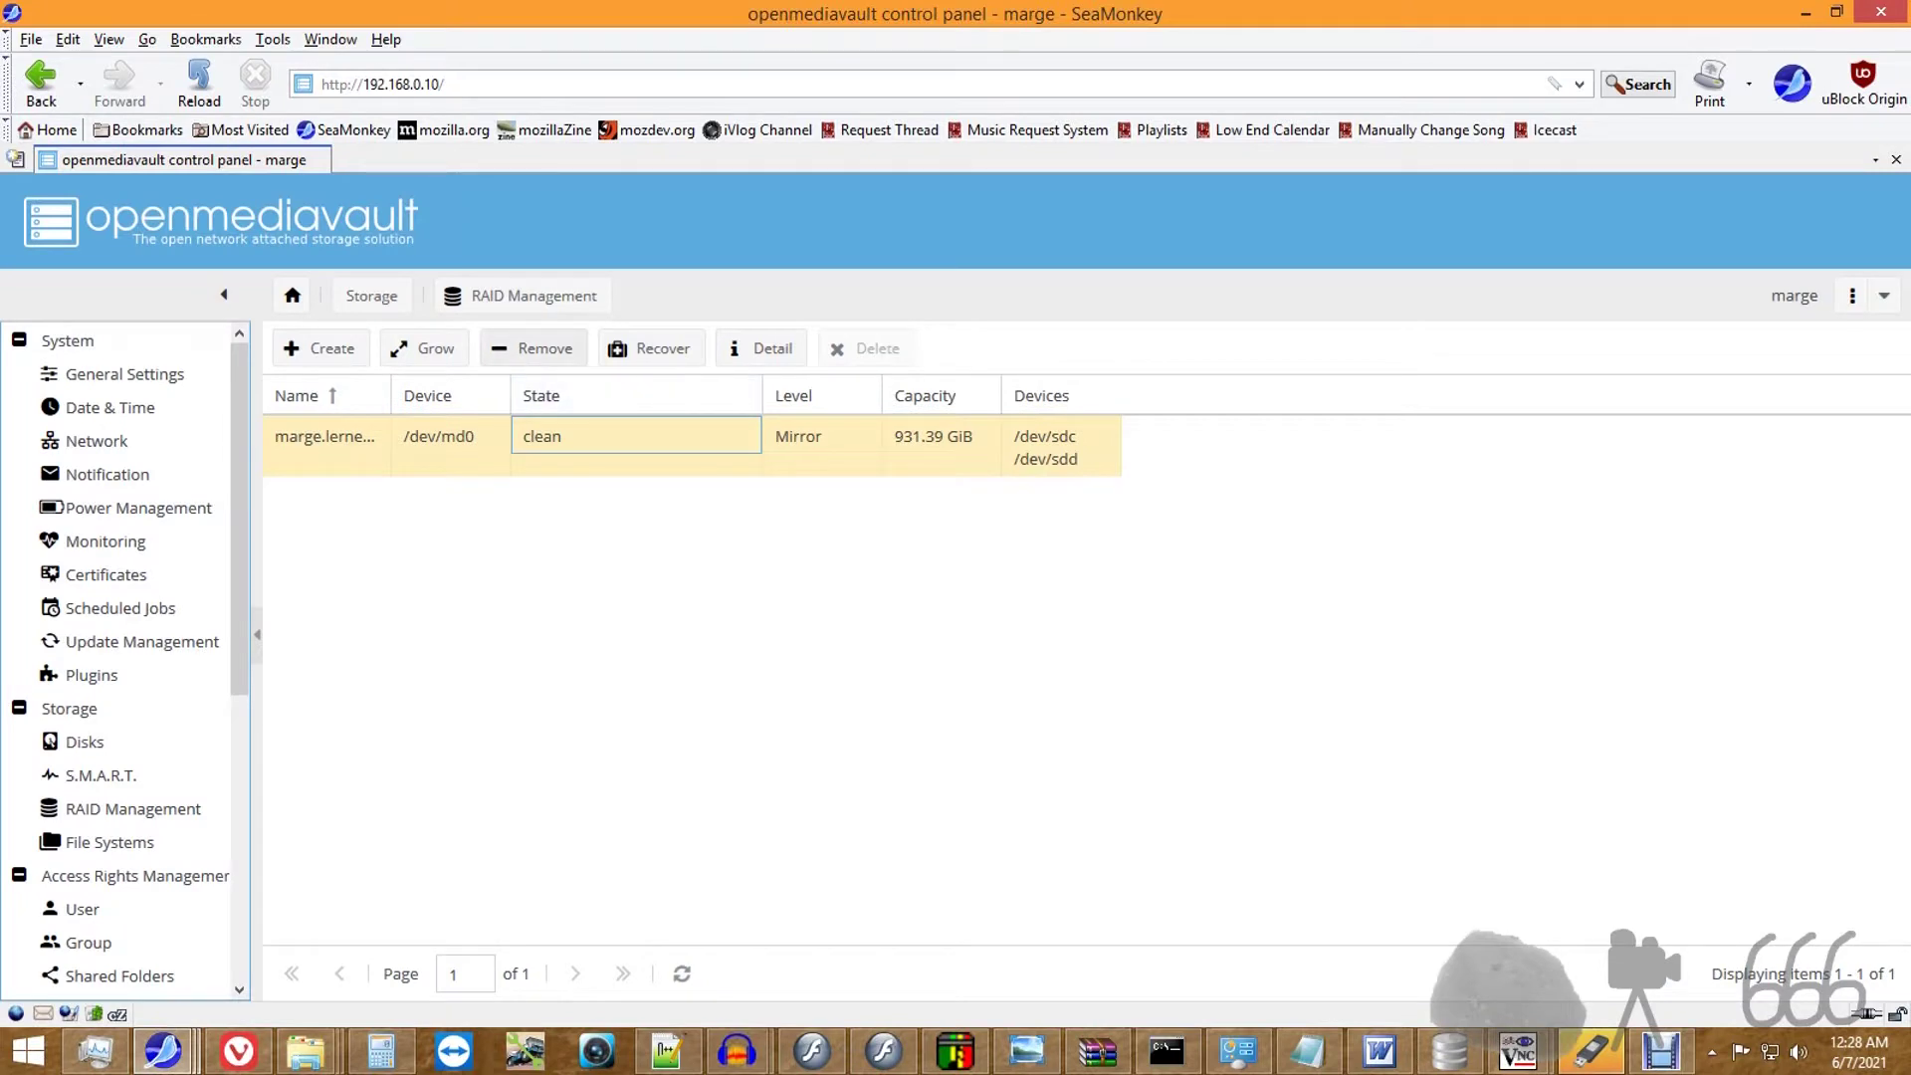
{"action": "key", "text": "Return"}
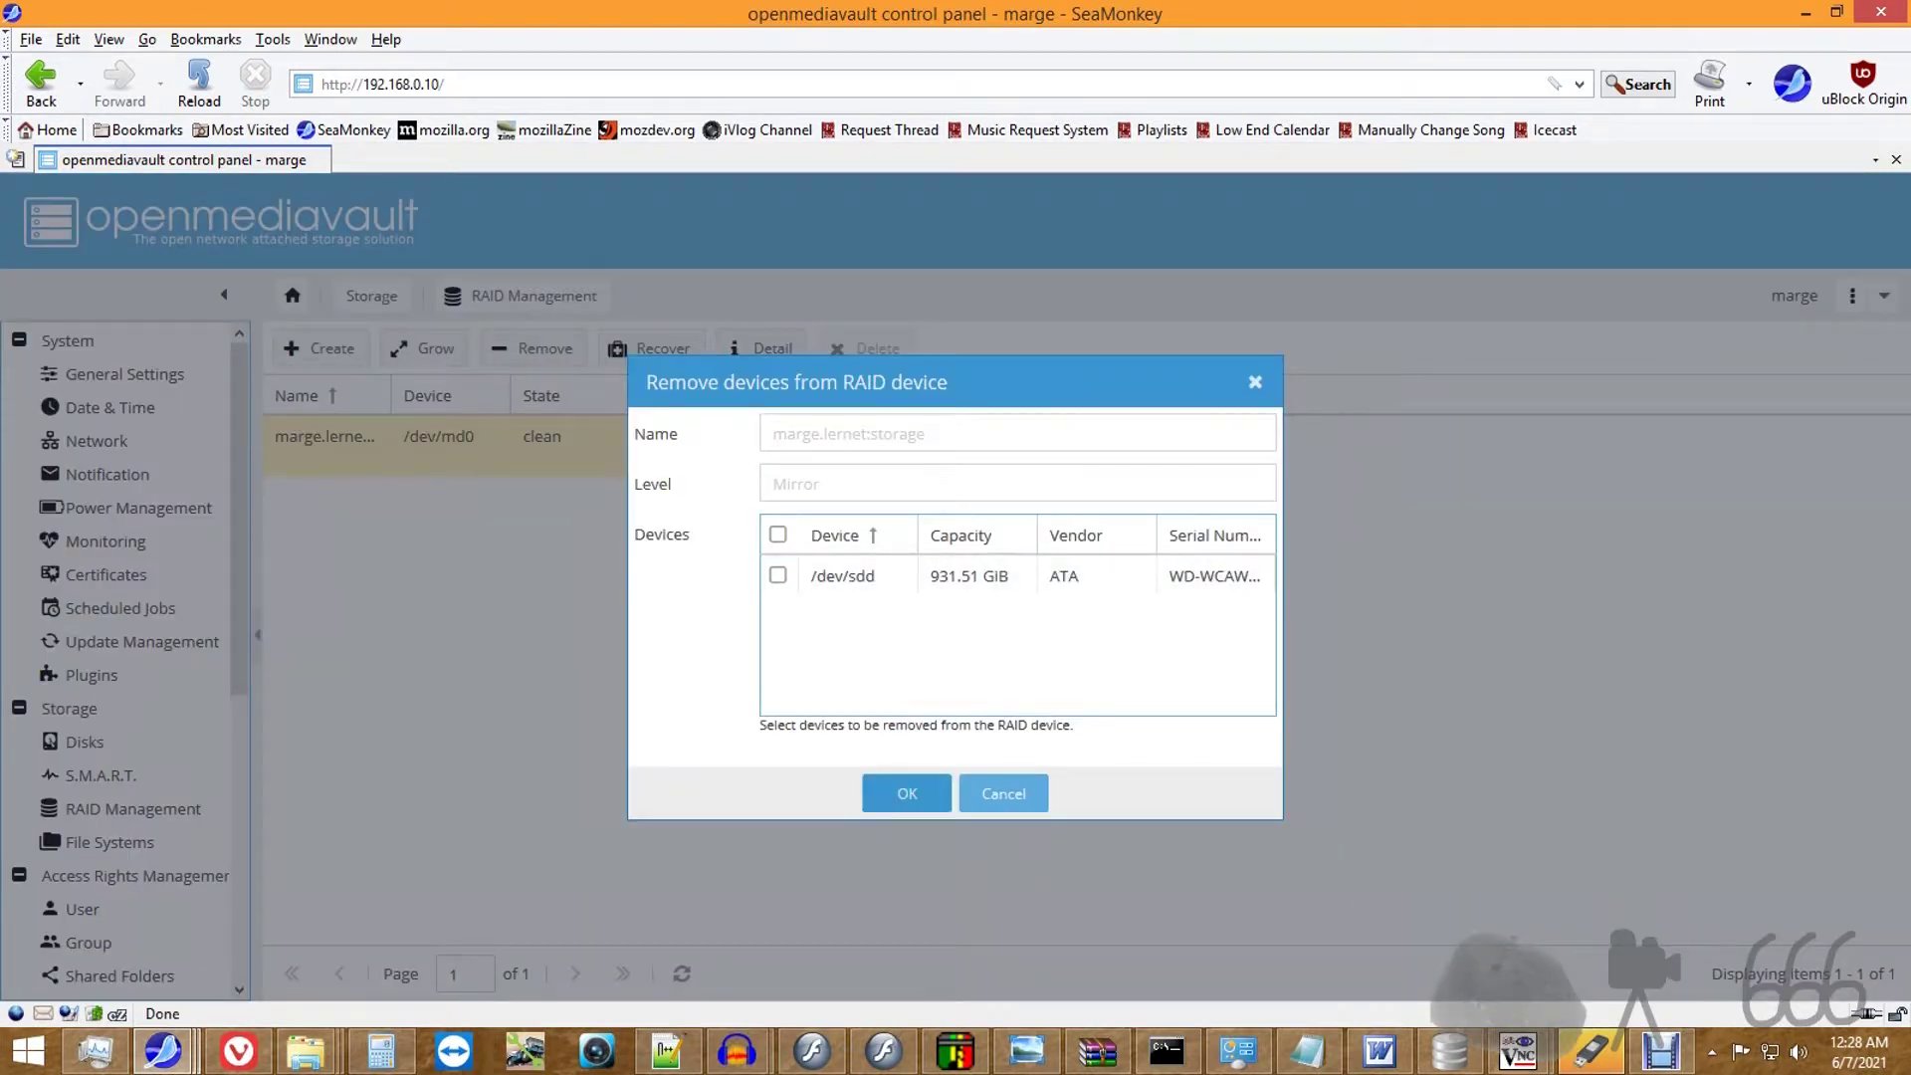
{"action": "left_click", "coordinate": [1003, 793]}
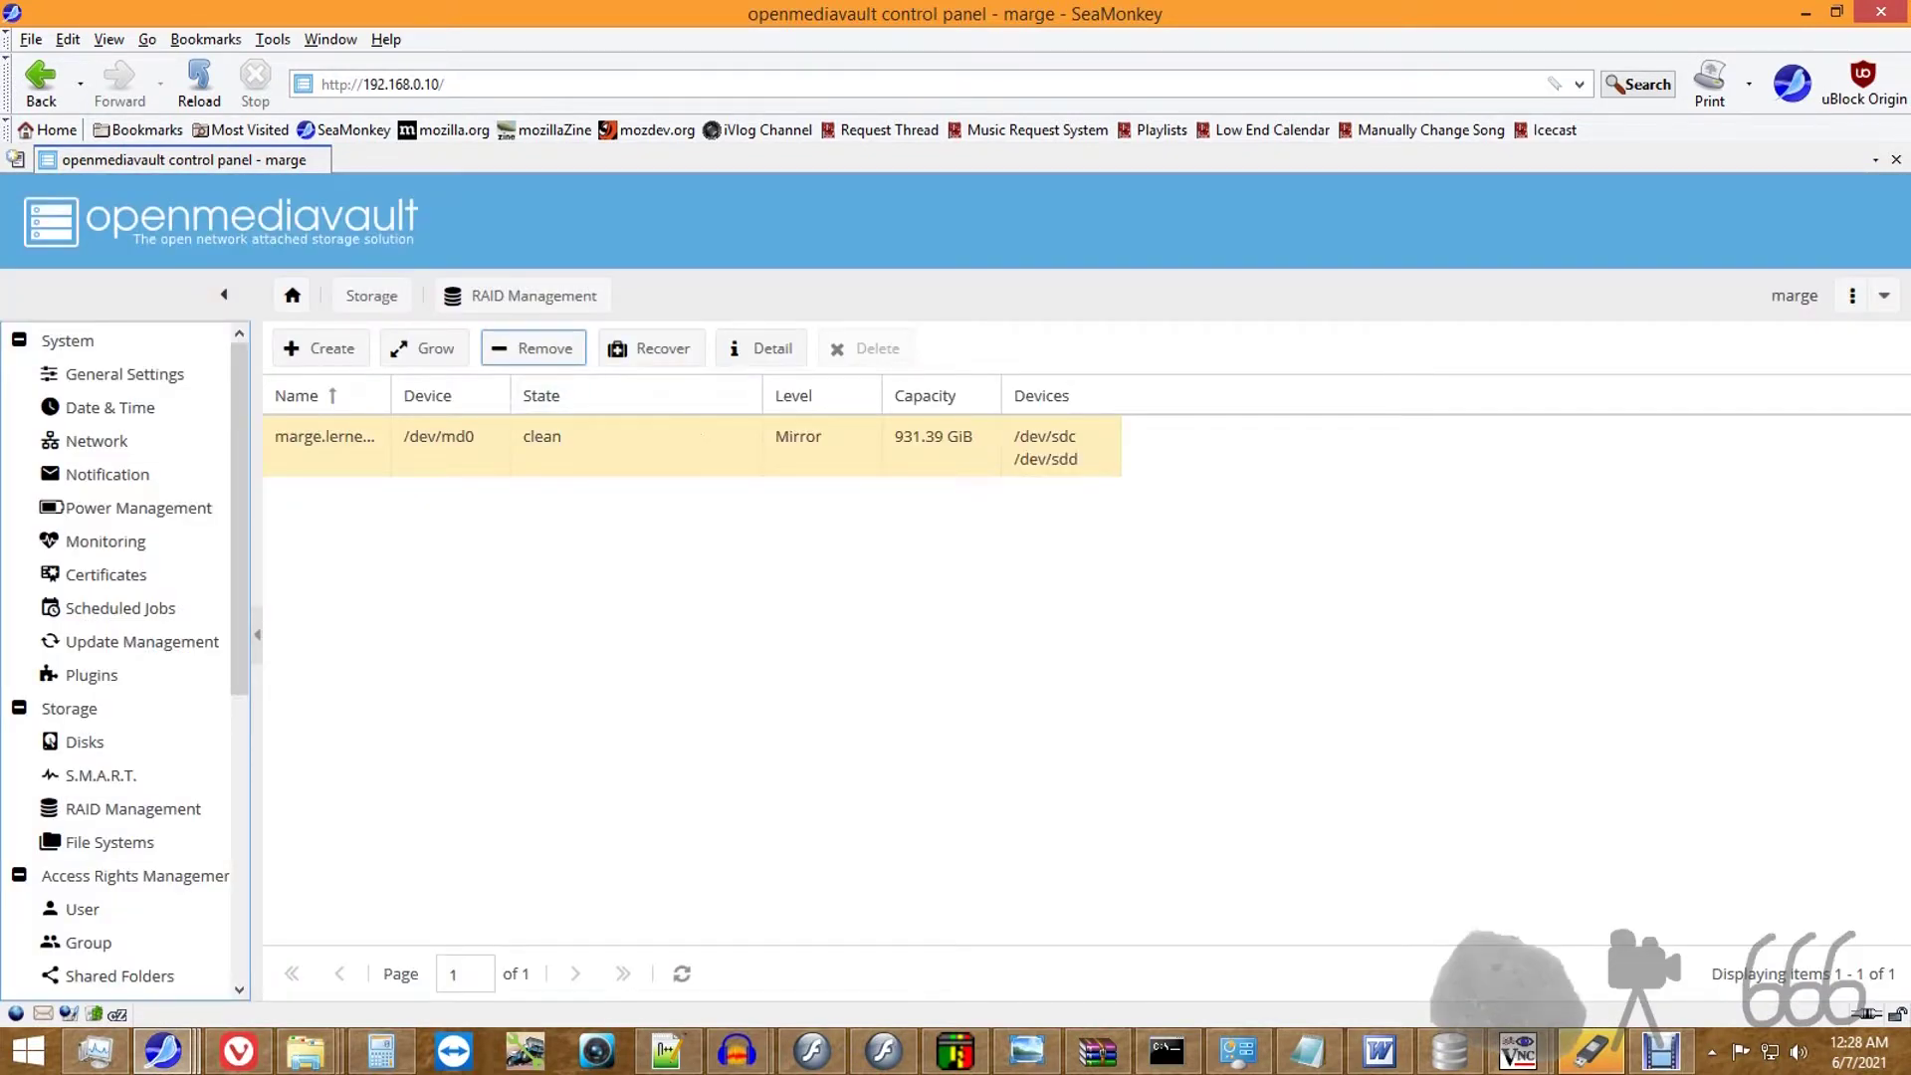
Step: Check the array details of /dev/md0 for its state and device entries after the drive removal
{"action": "key", "text": "Return"}
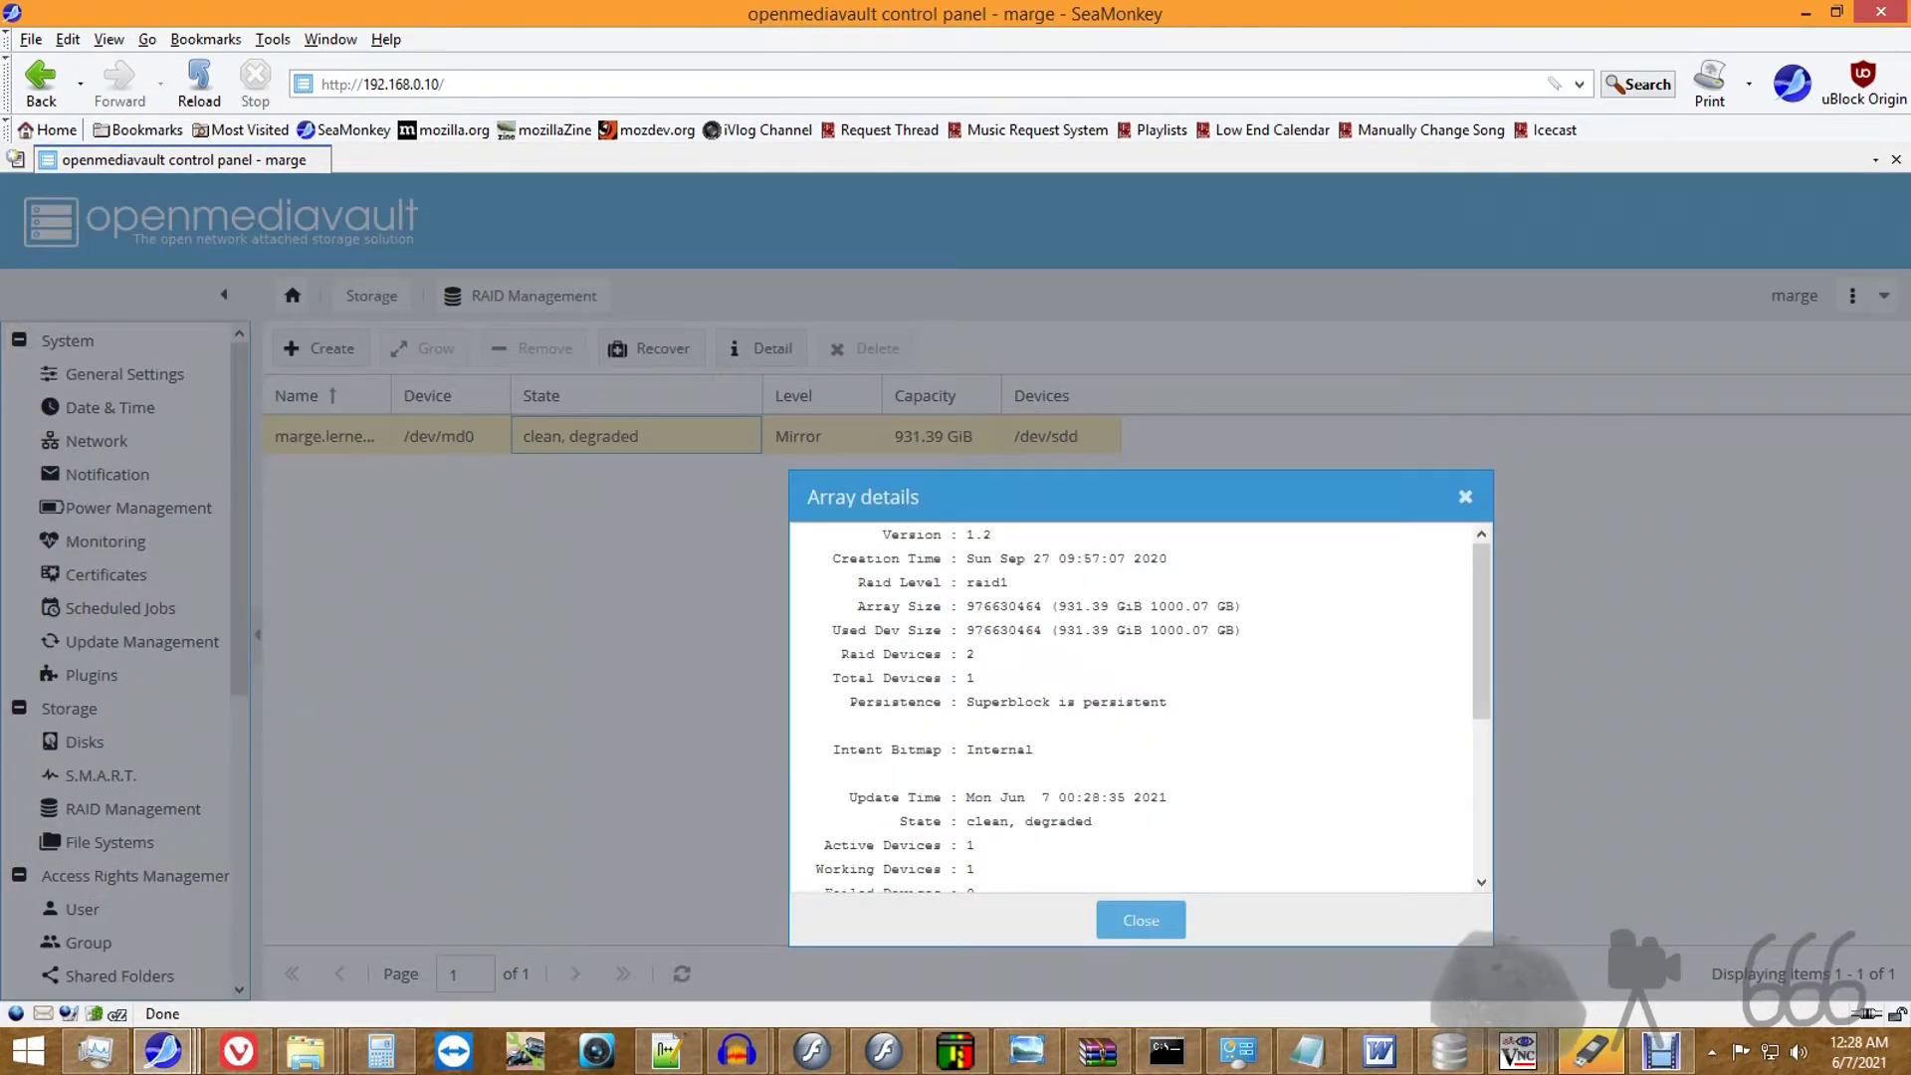
{"action": "left_click_drag", "start_coordinate": [1481, 631], "coordinate": [1481, 785]}
{"action": "key", "text": "ctrl+Home"}
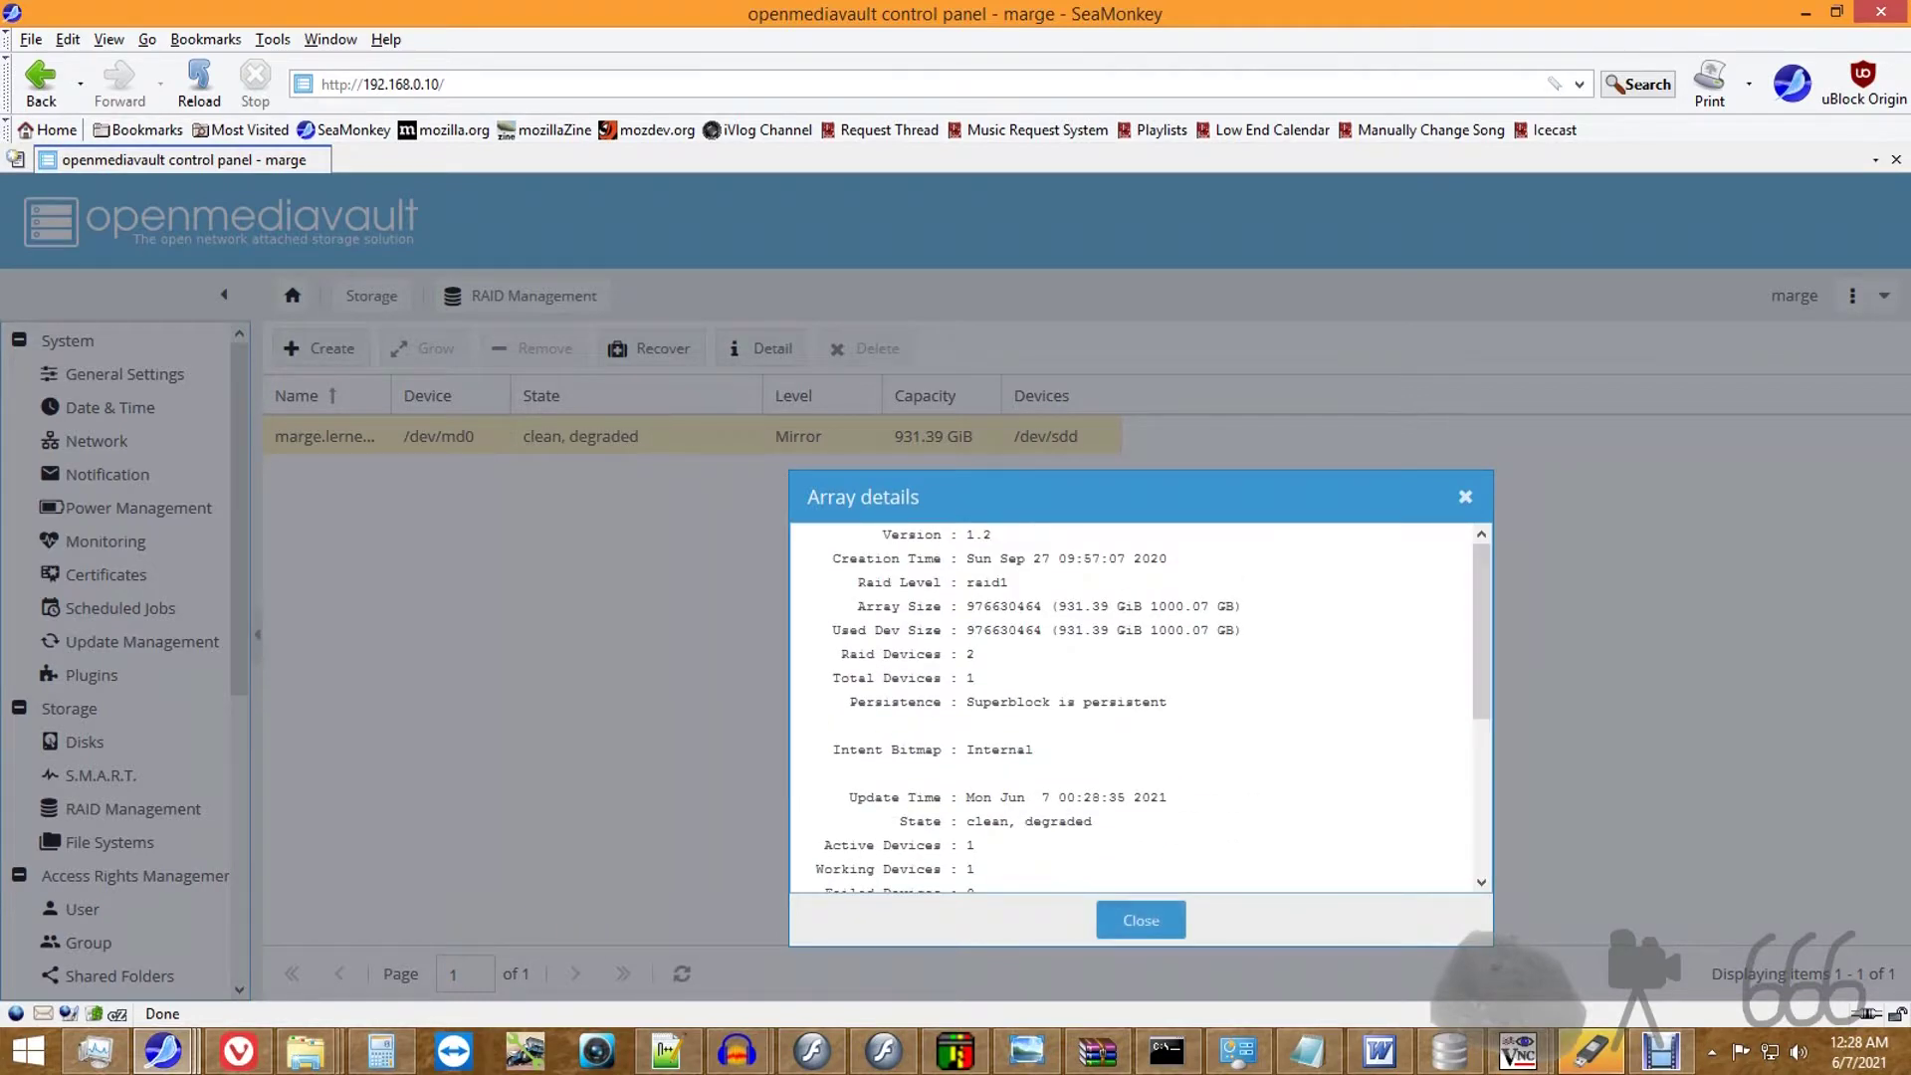
{"action": "key", "text": "Escape"}
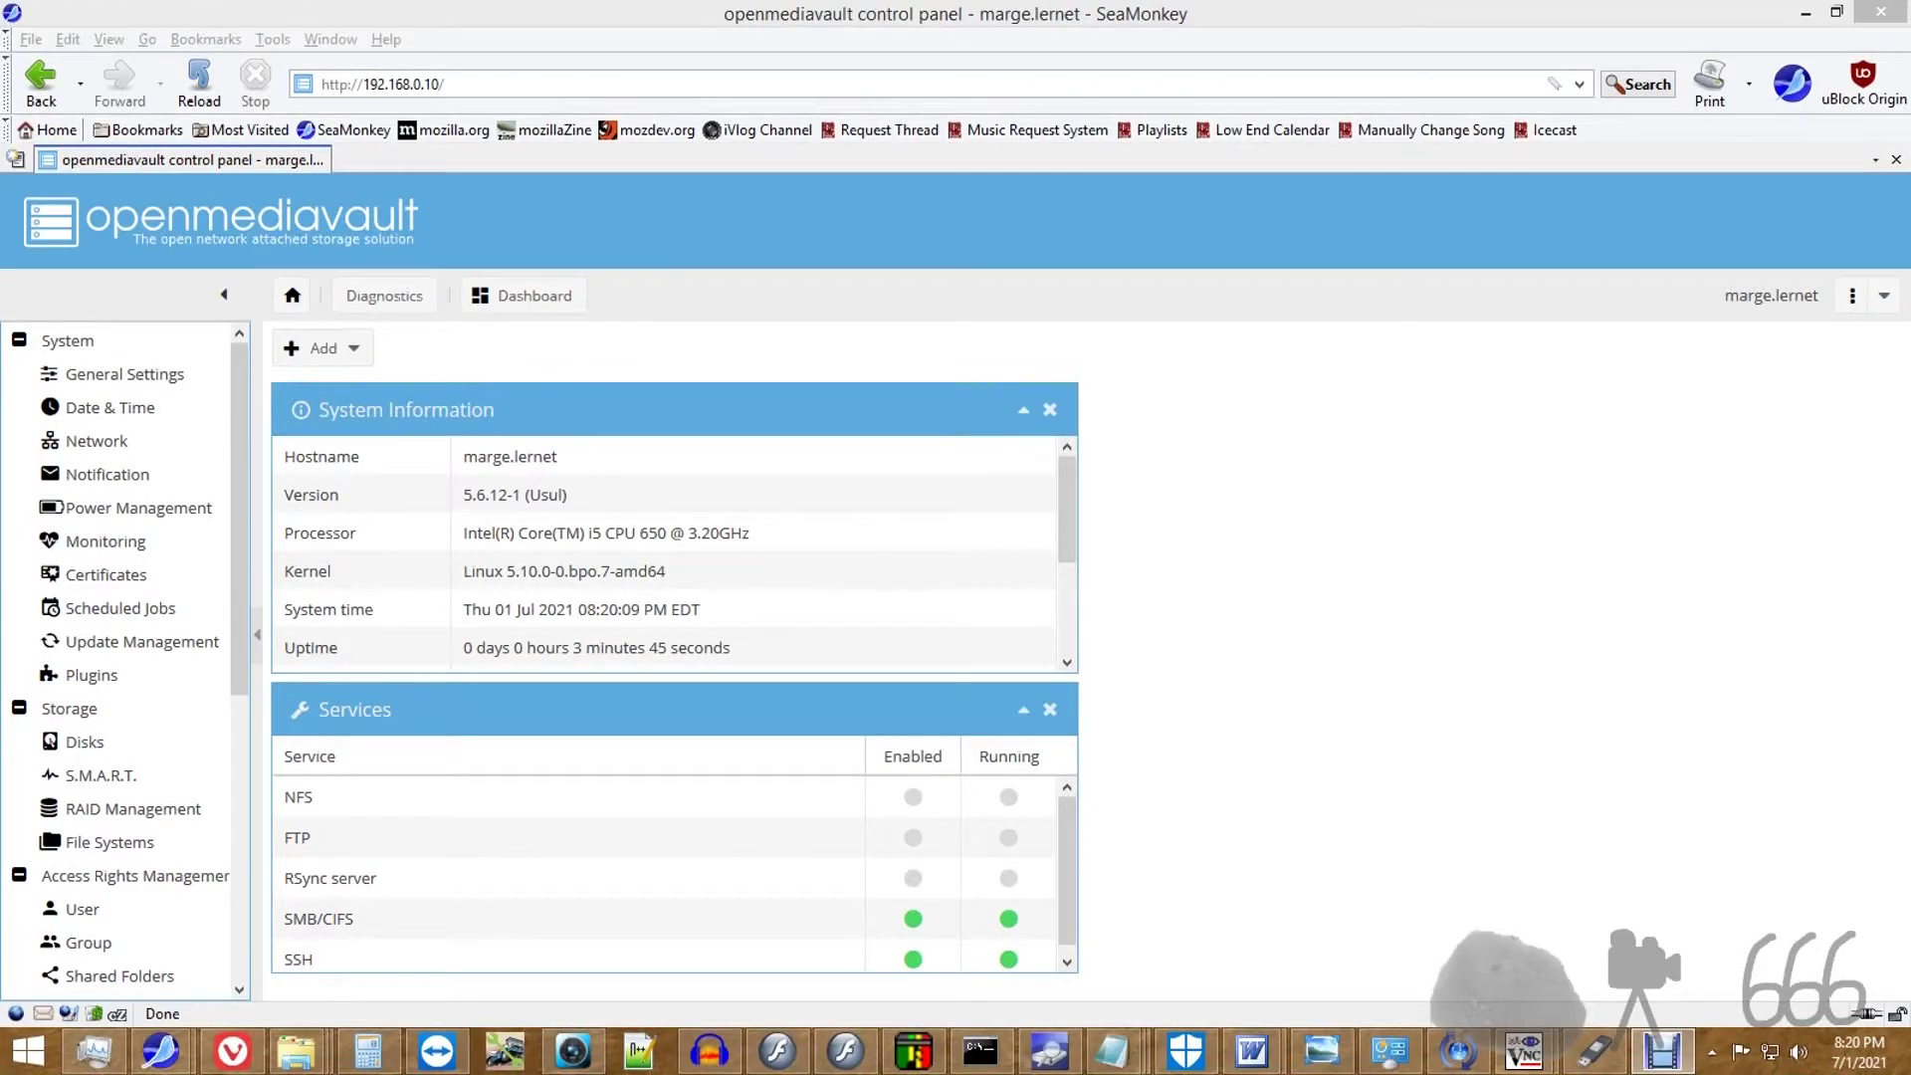
Step: Examine the storage disk list and the S.M.A.R.T. attributes of the replacement drive /dev/sdd
{"action": "left_click", "coordinate": [85, 742]}
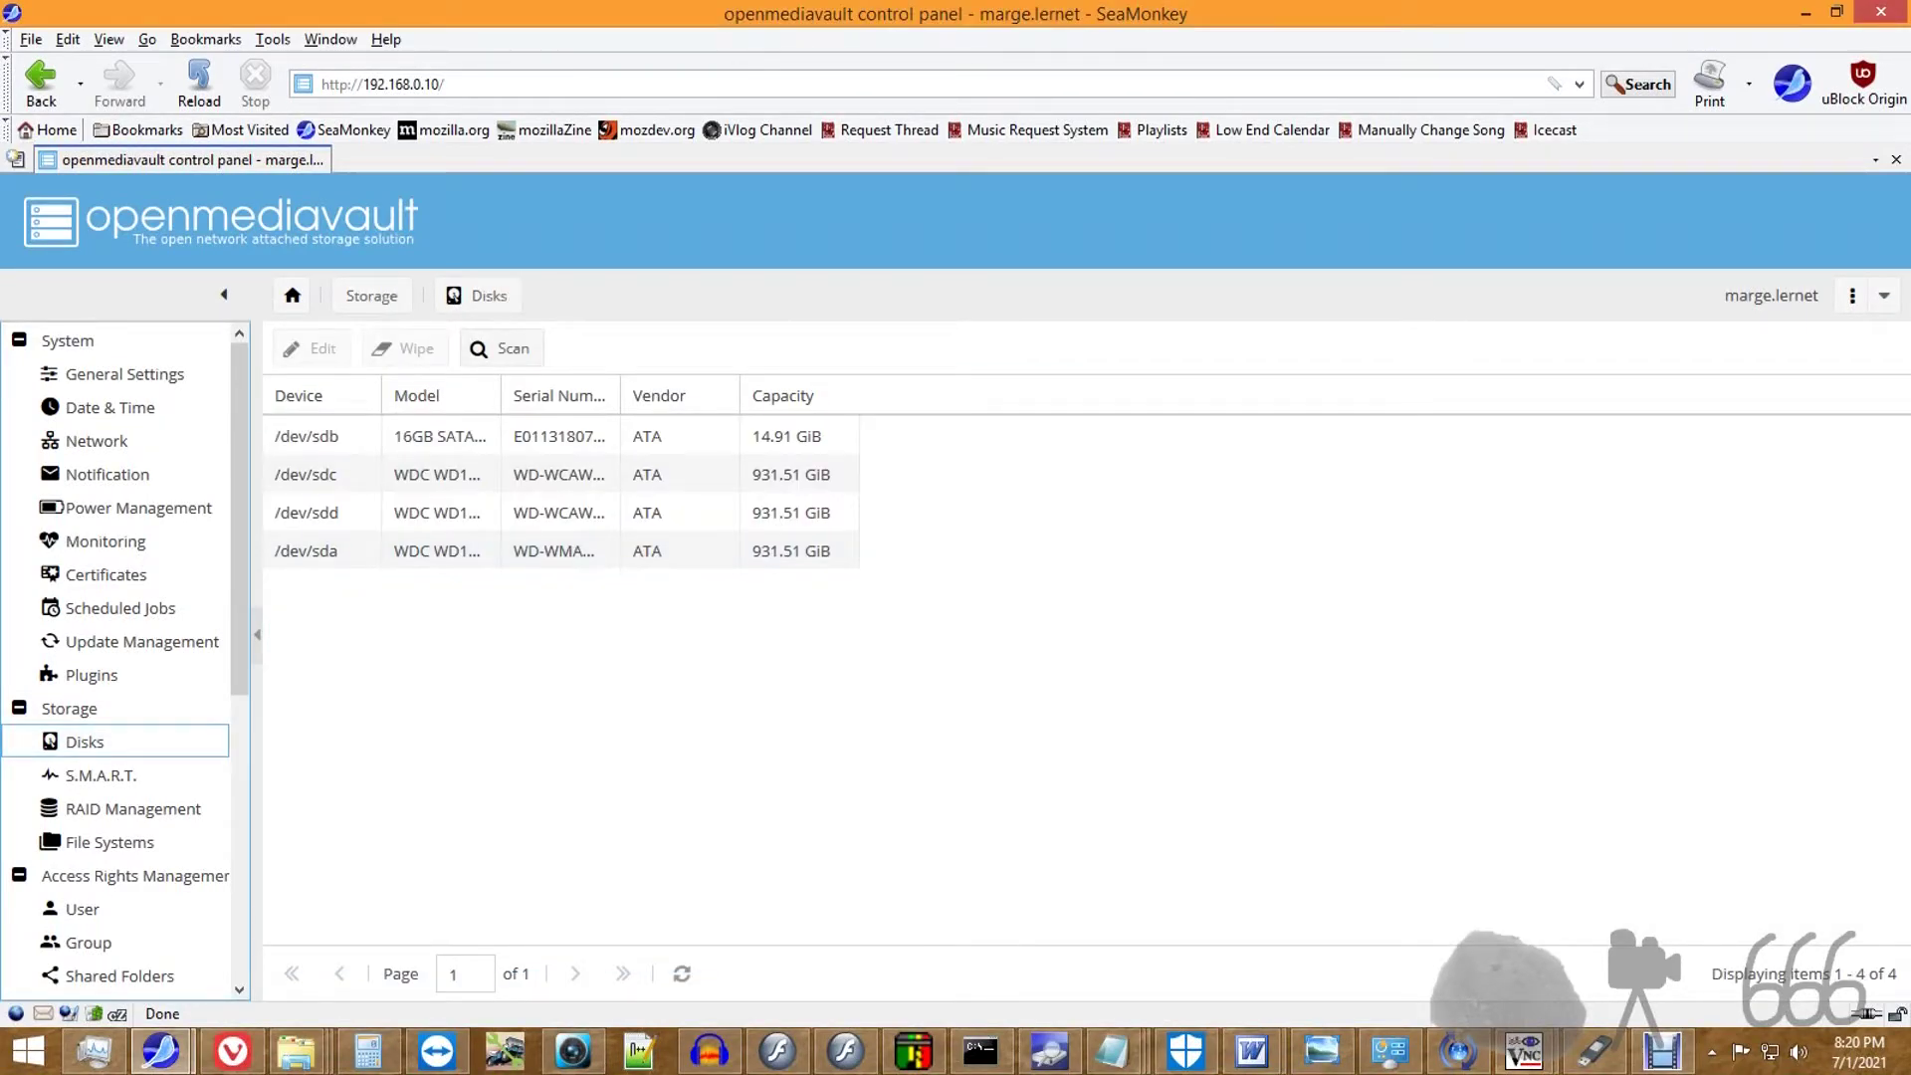
{"action": "left_click", "coordinate": [560, 513]}
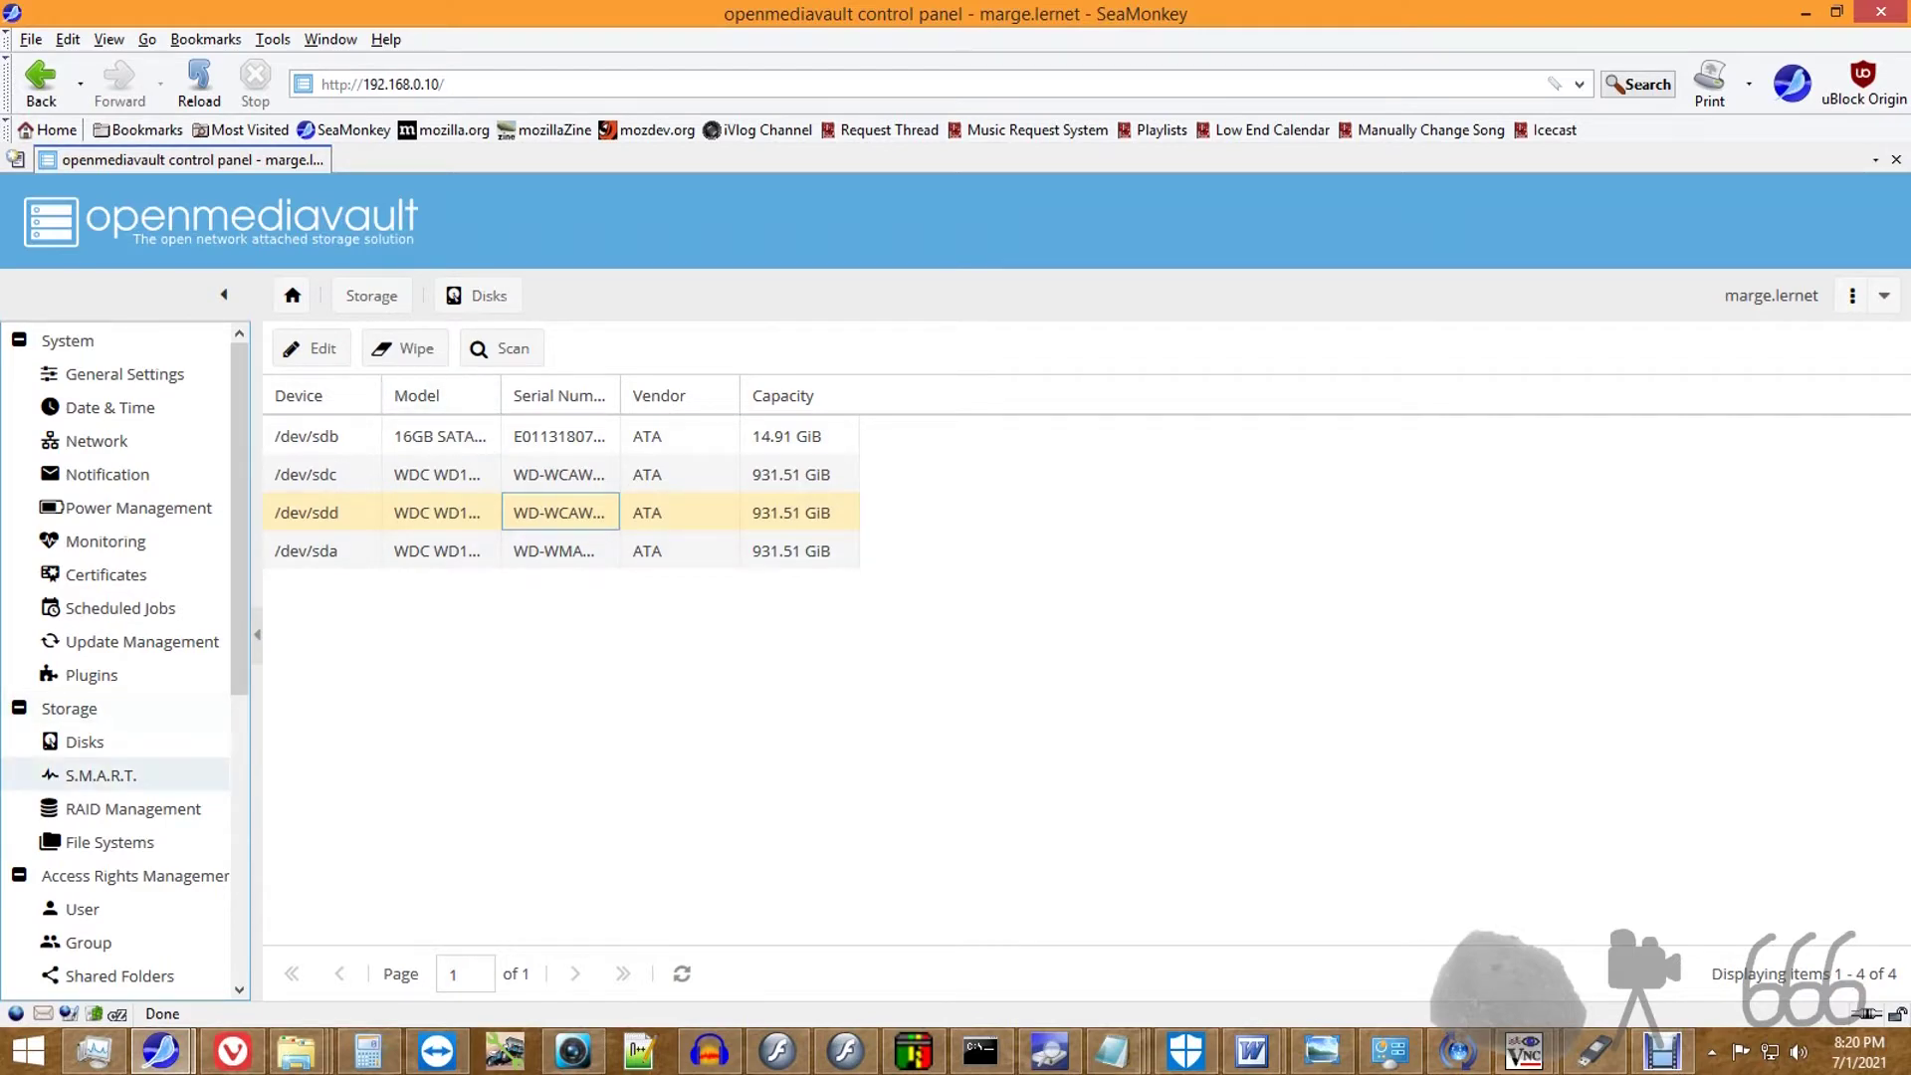
{"action": "left_click", "coordinate": [100, 776]}
{"action": "left_click", "coordinate": [399, 352]}
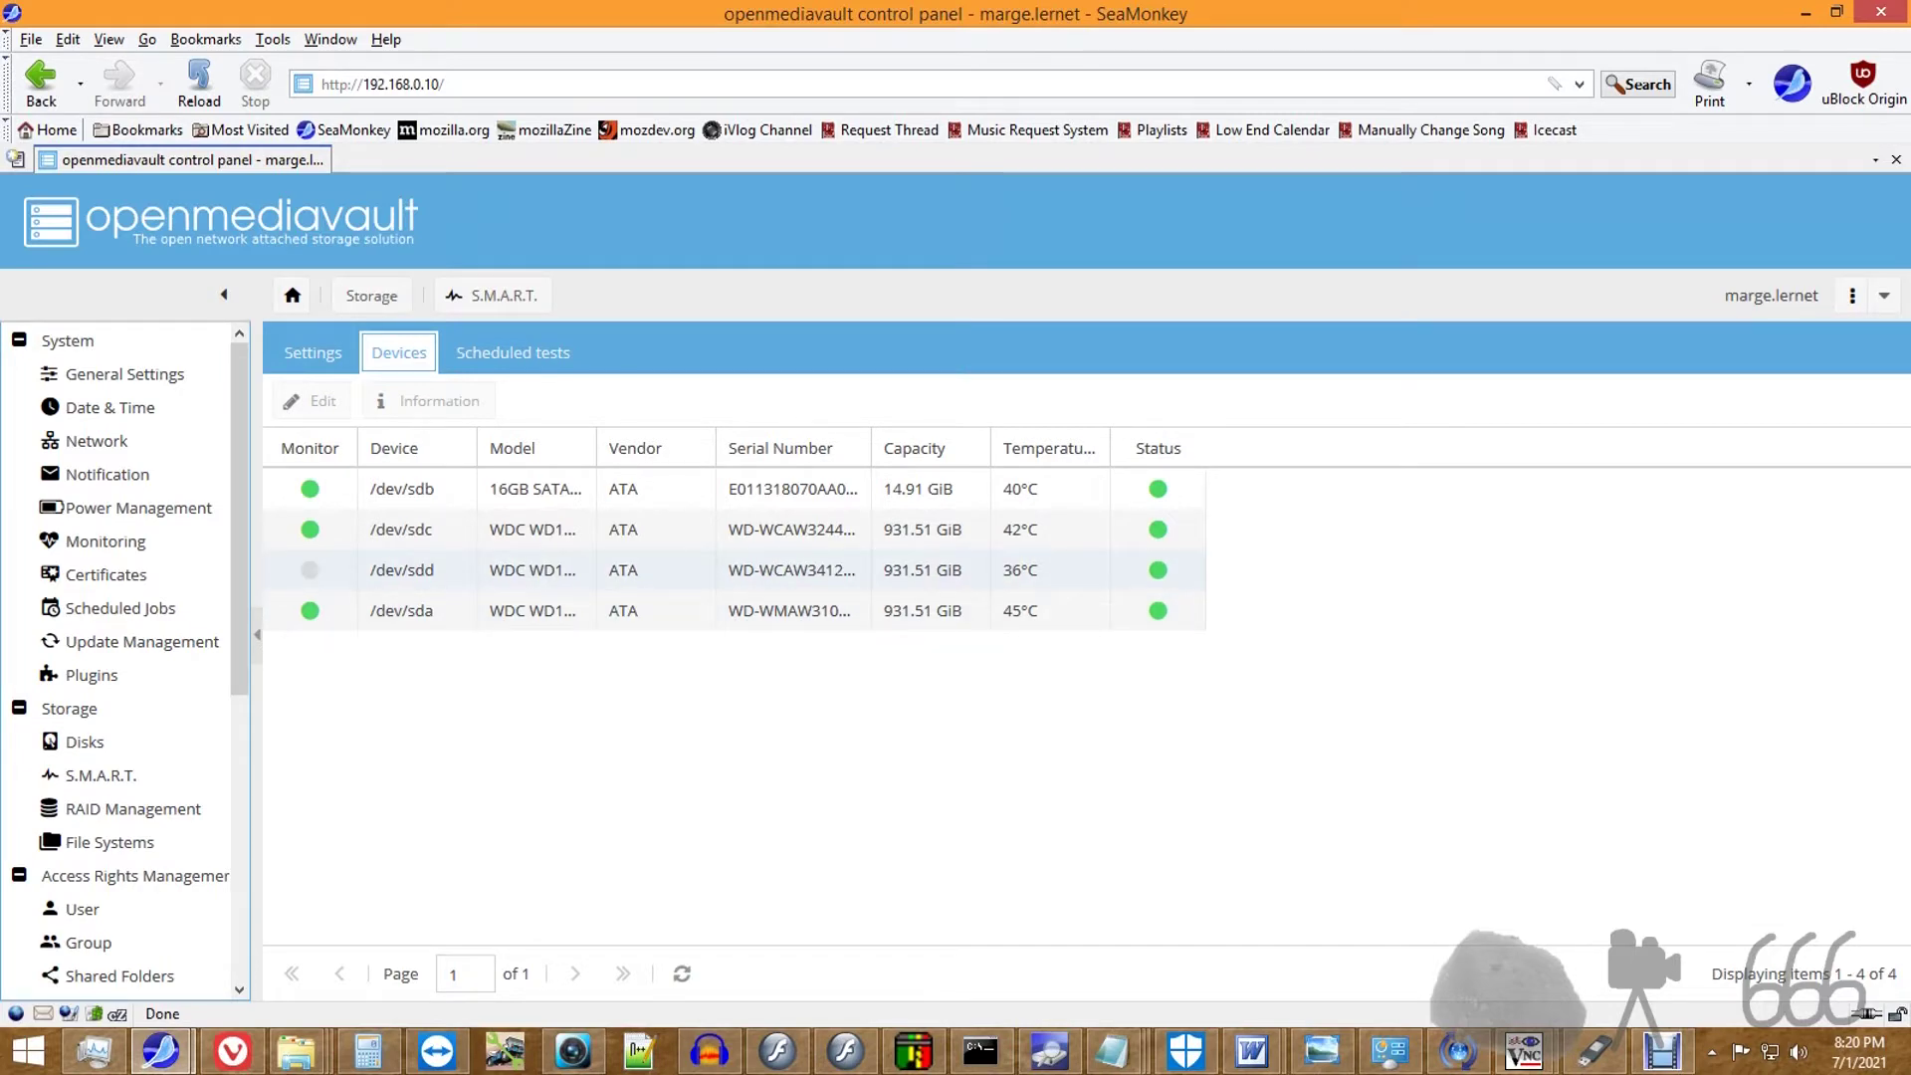
{"action": "left_click", "coordinate": [418, 570]}
{"action": "left_click", "coordinate": [429, 401]}
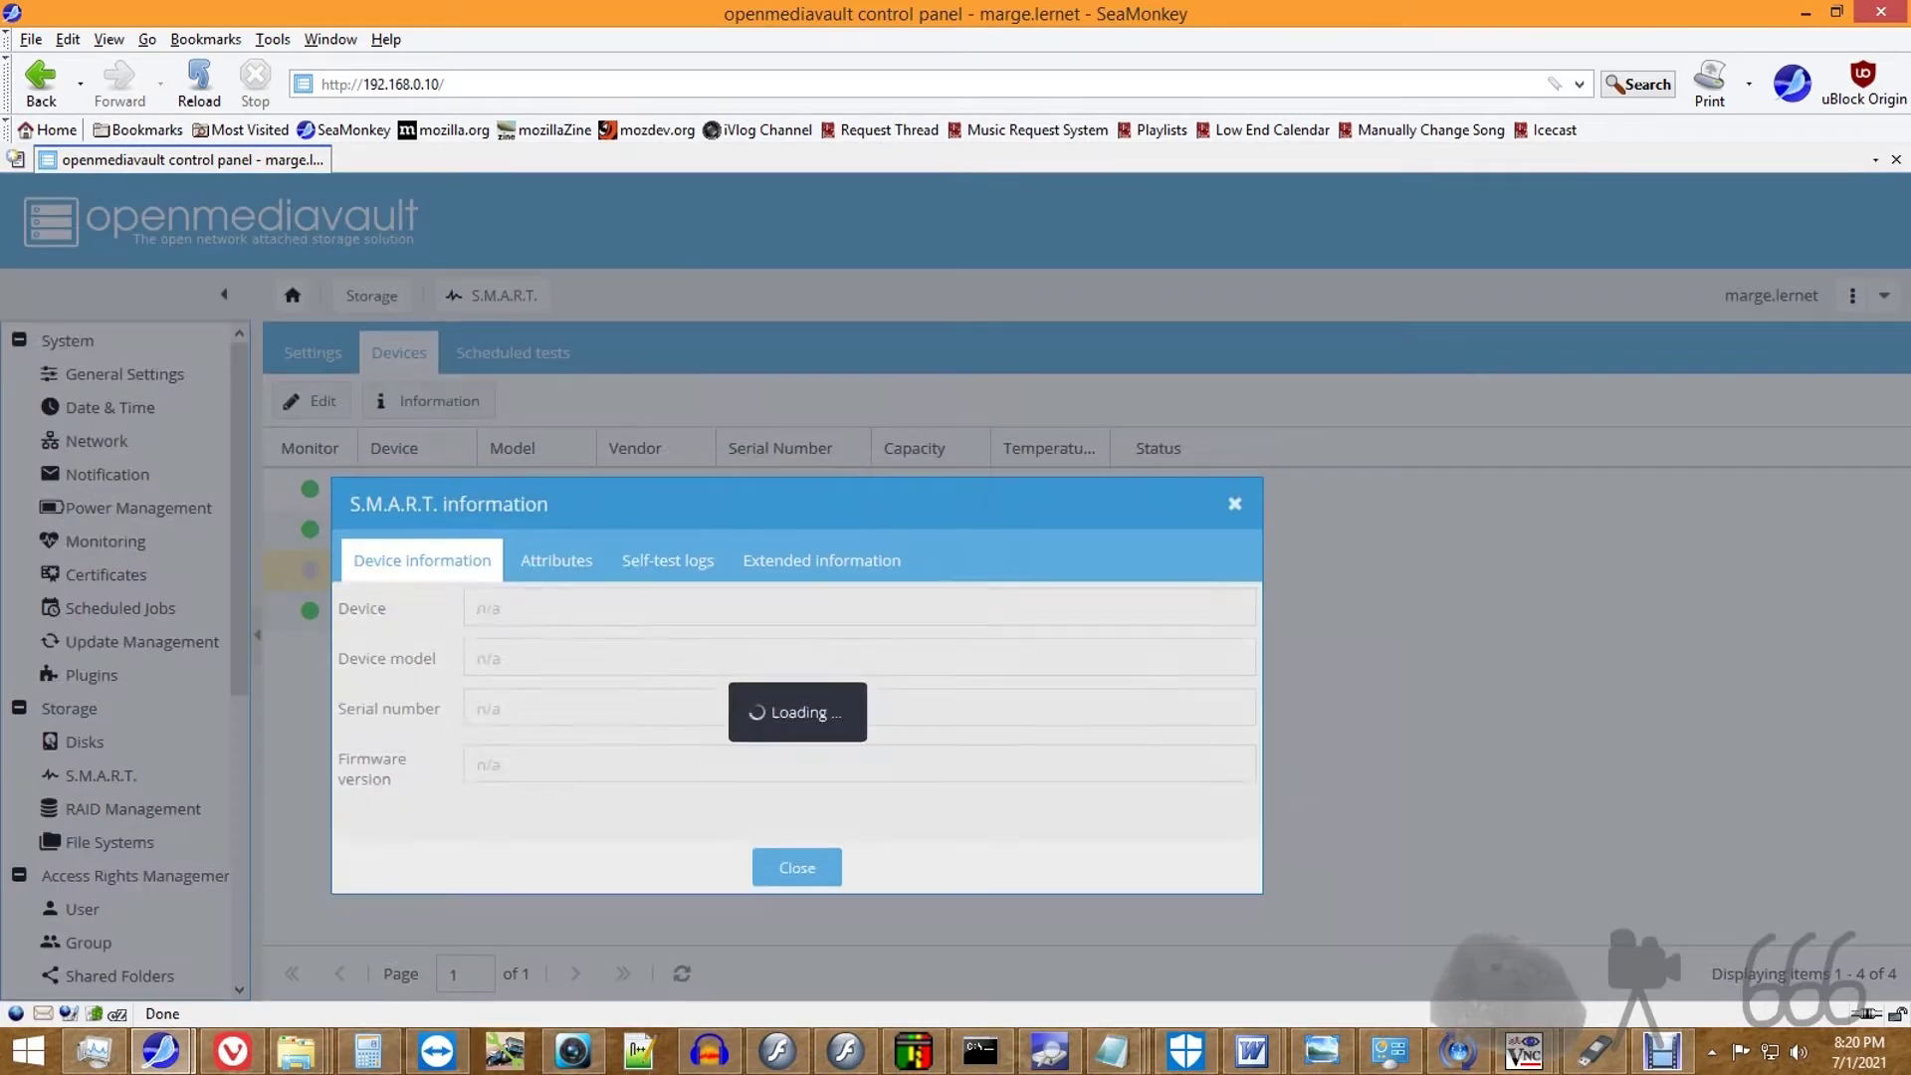
{"action": "left_click", "coordinate": [555, 561]}
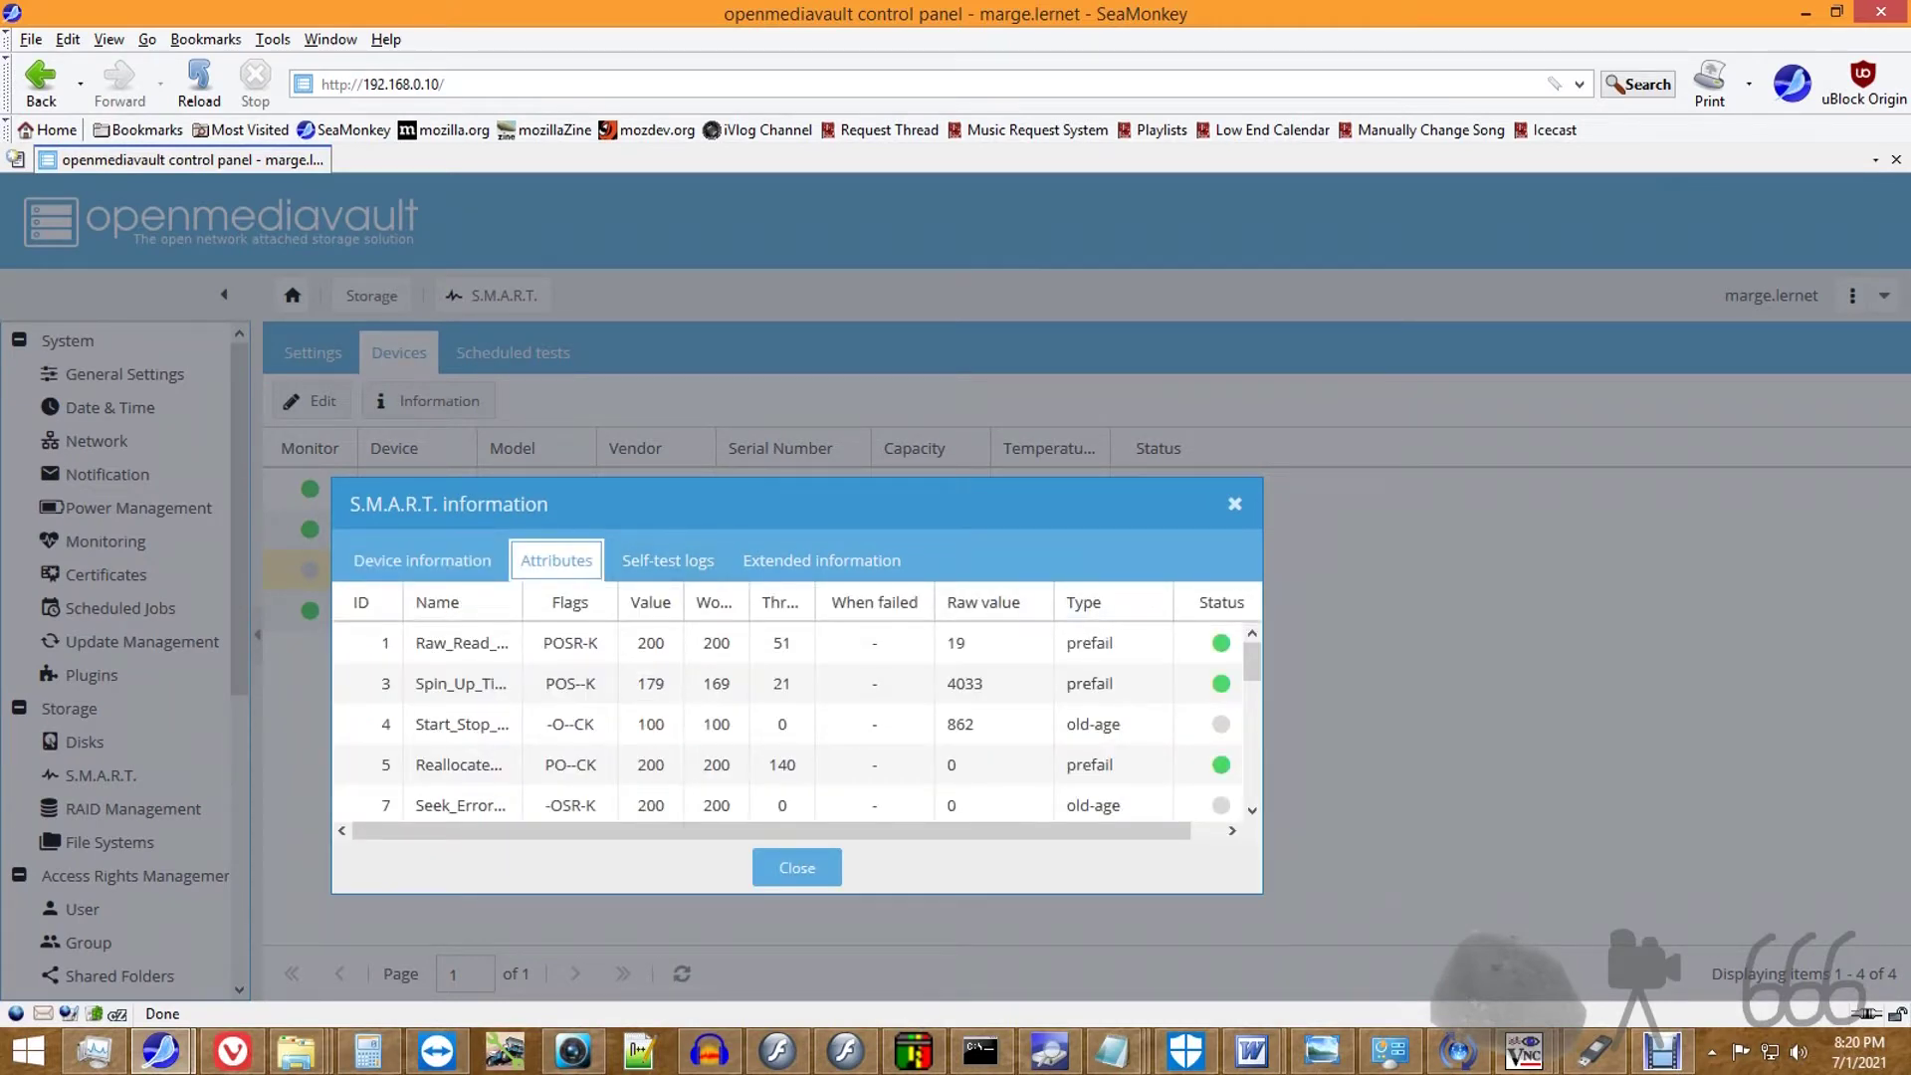
{"action": "scroll", "coordinate": [796, 719], "scroll_direction": "down", "scroll_amount": 5}
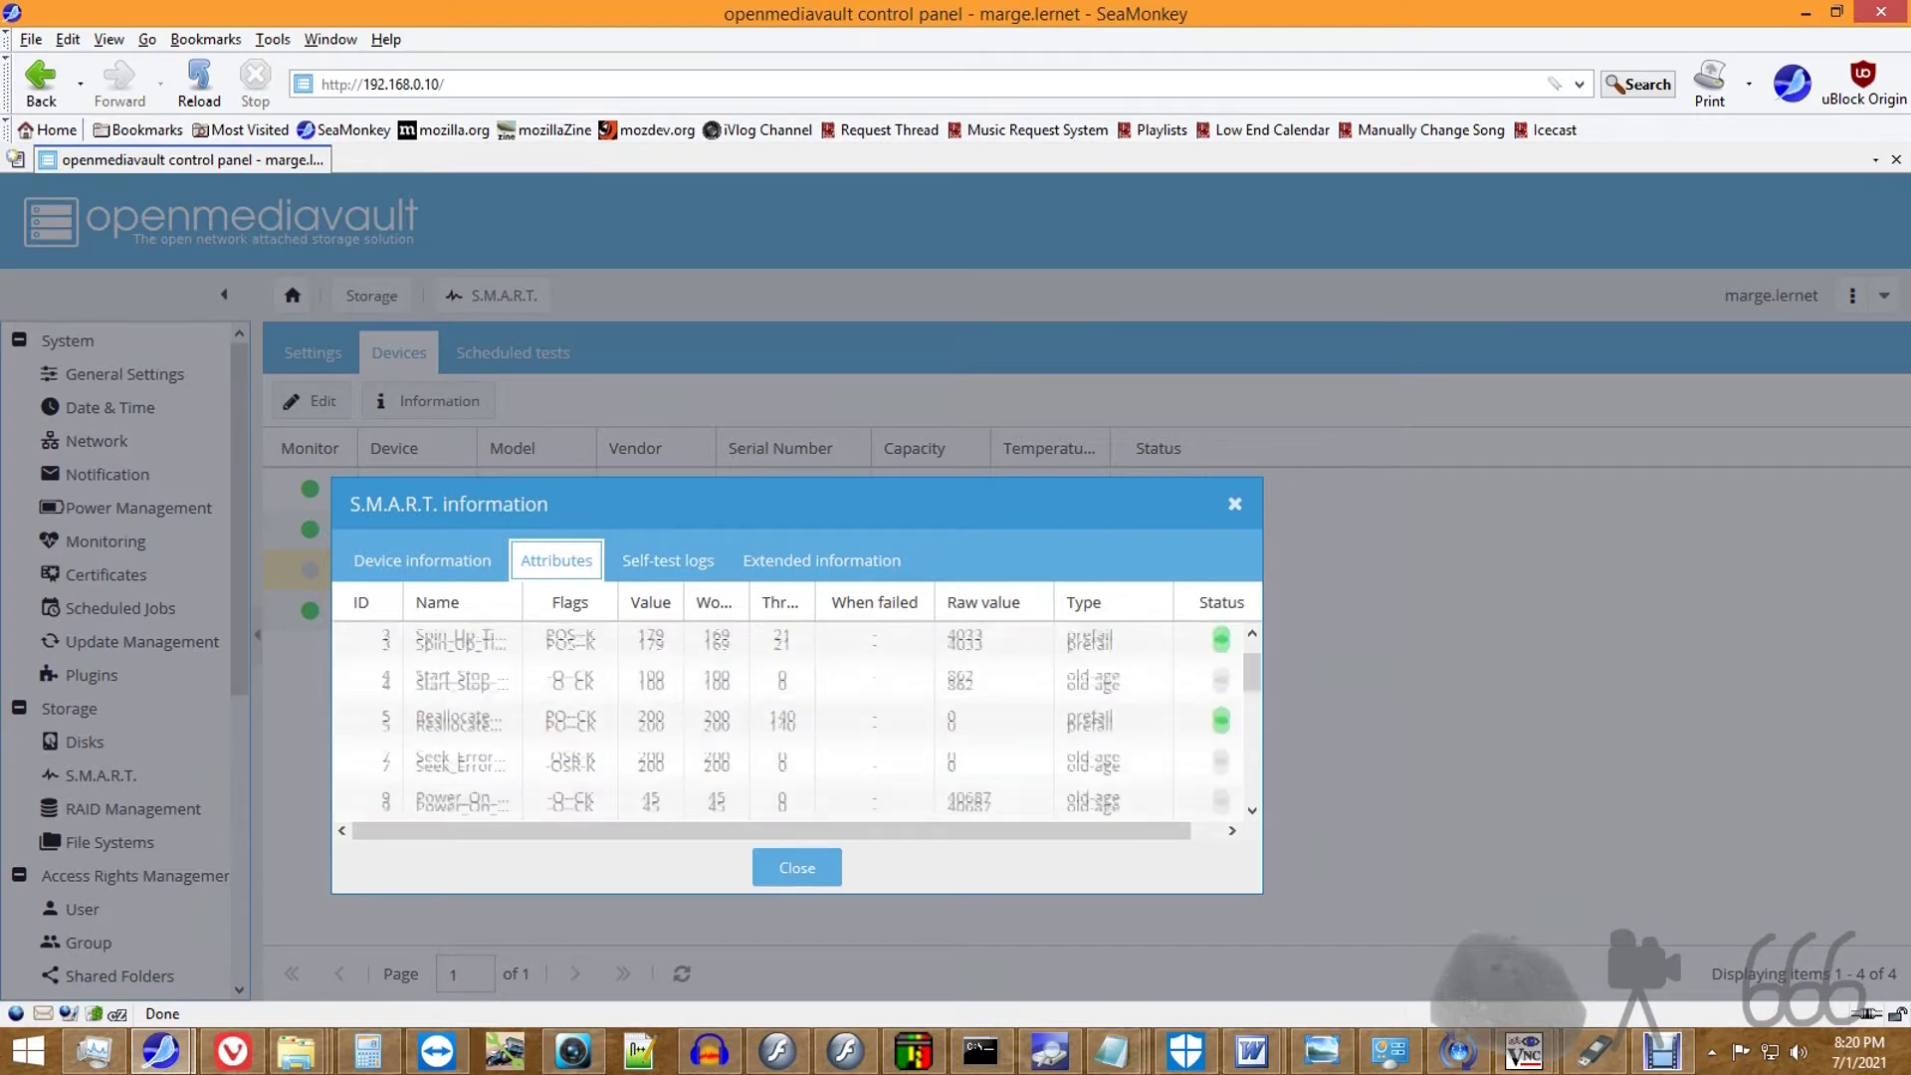
{"action": "scroll", "coordinate": [796, 719], "scroll_direction": "down", "scroll_amount": 2}
{"action": "scroll", "coordinate": [797, 719], "scroll_direction": "up", "scroll_amount": 10}
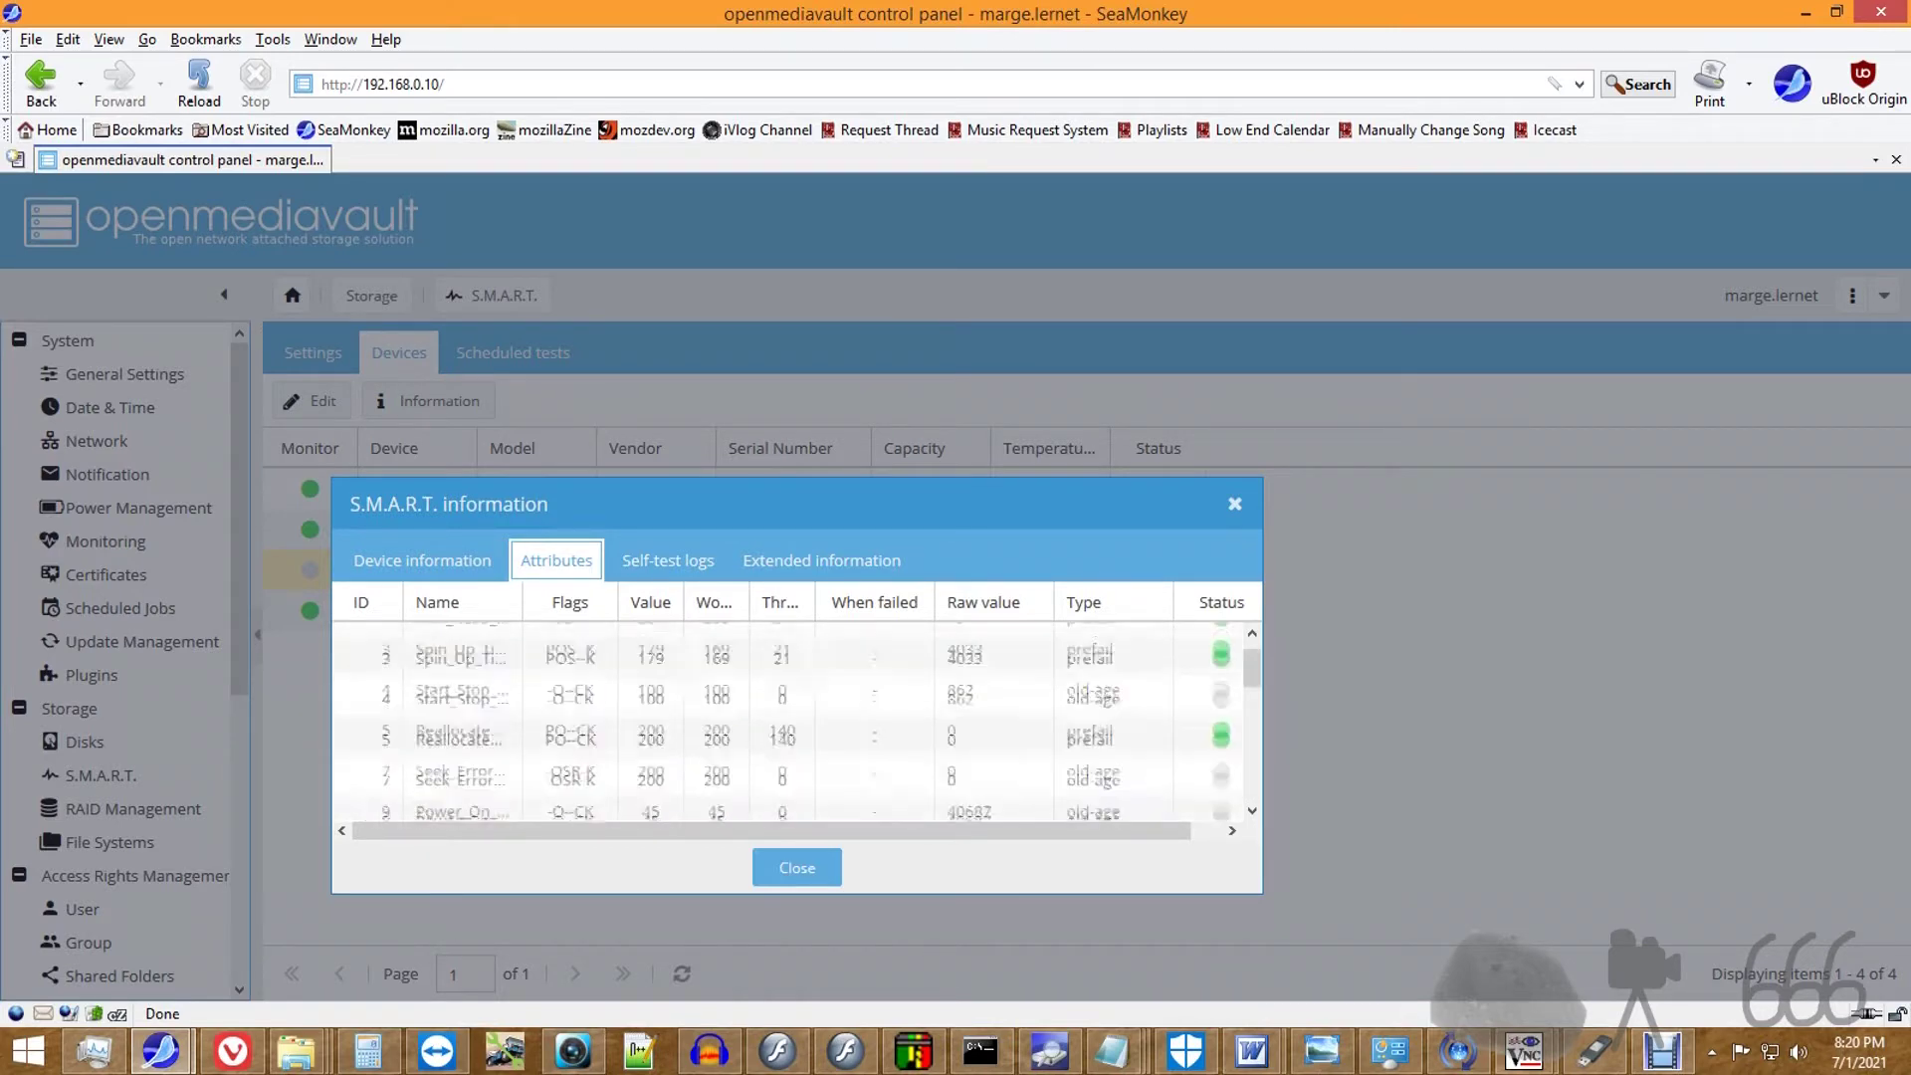
{"action": "key", "text": "Escape"}
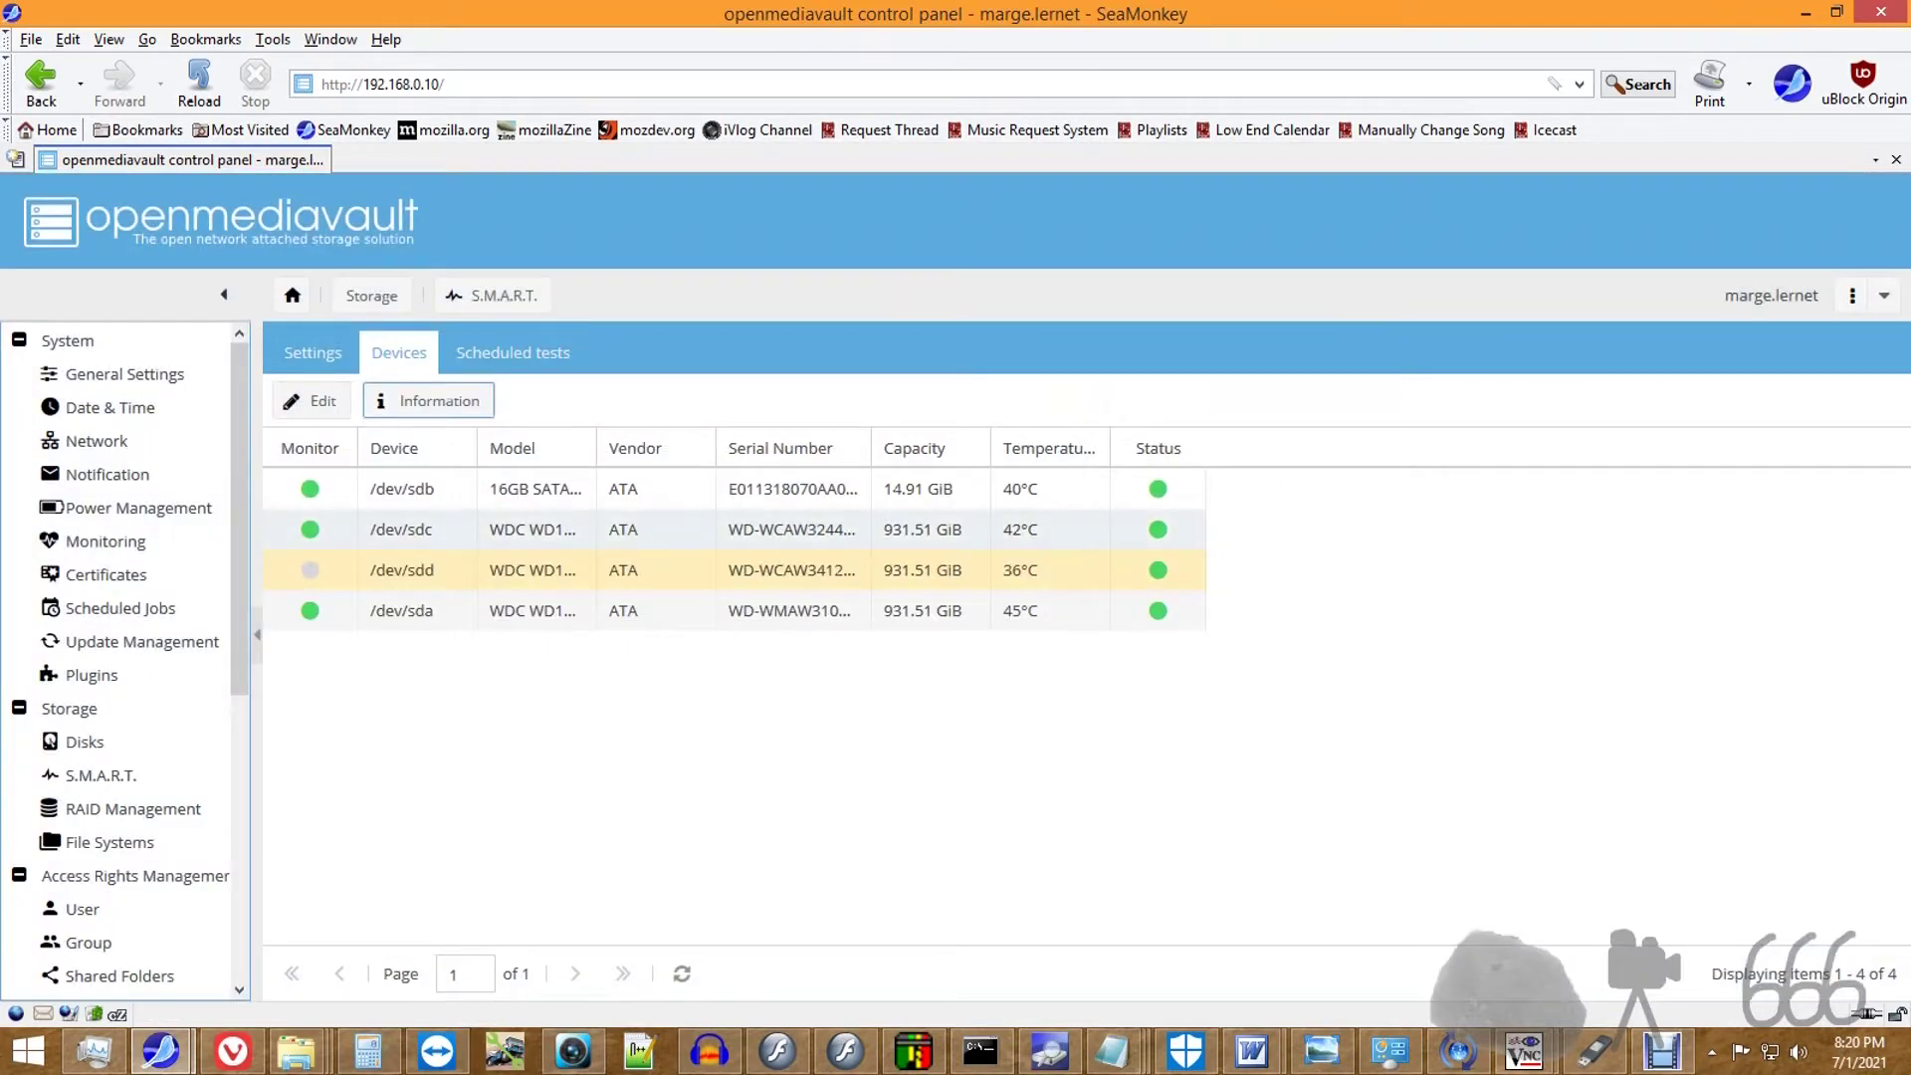
Step: Activate S.M.A.R.T. monitoring for /dev/sdd and save the device properties
{"action": "left_click", "coordinate": [313, 353]}
{"action": "left_click", "coordinate": [399, 353]}
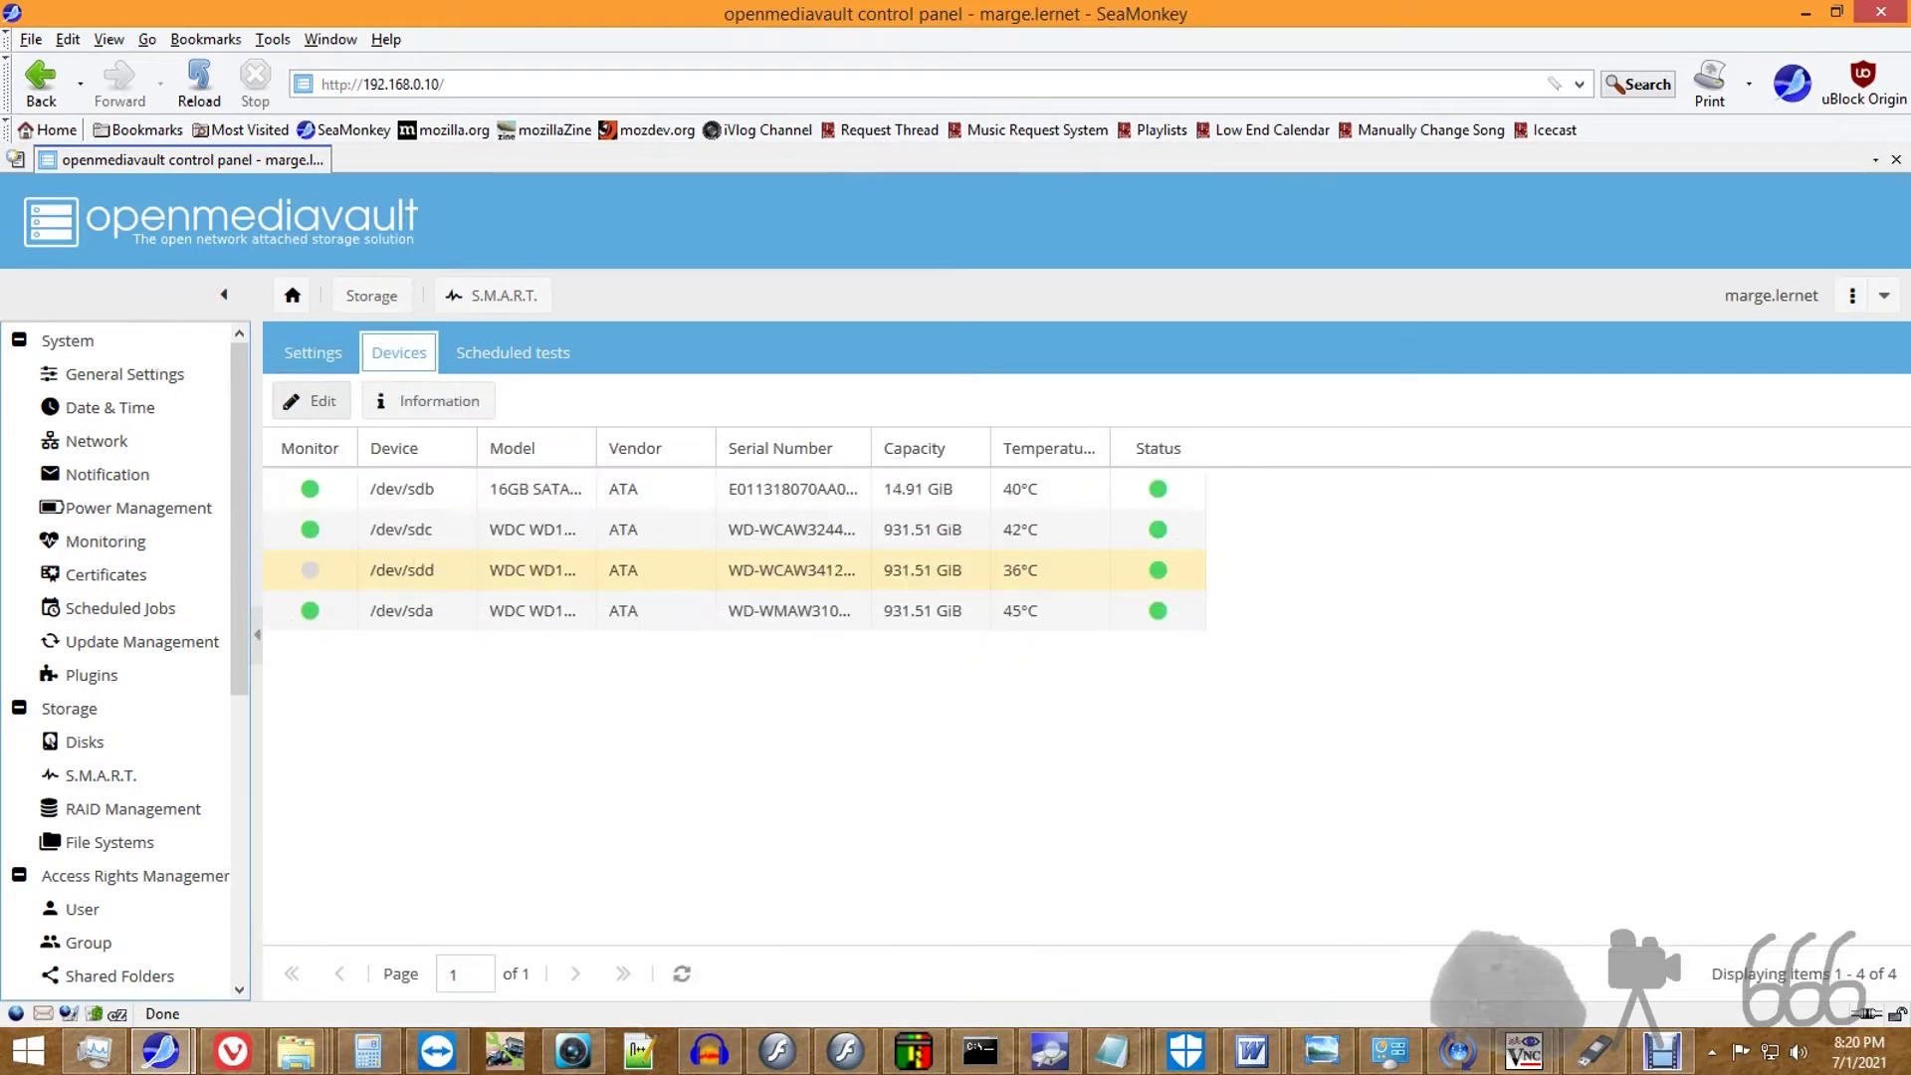
{"action": "left_click", "coordinate": [311, 401]}
{"action": "left_click", "coordinate": [1028, 705]}
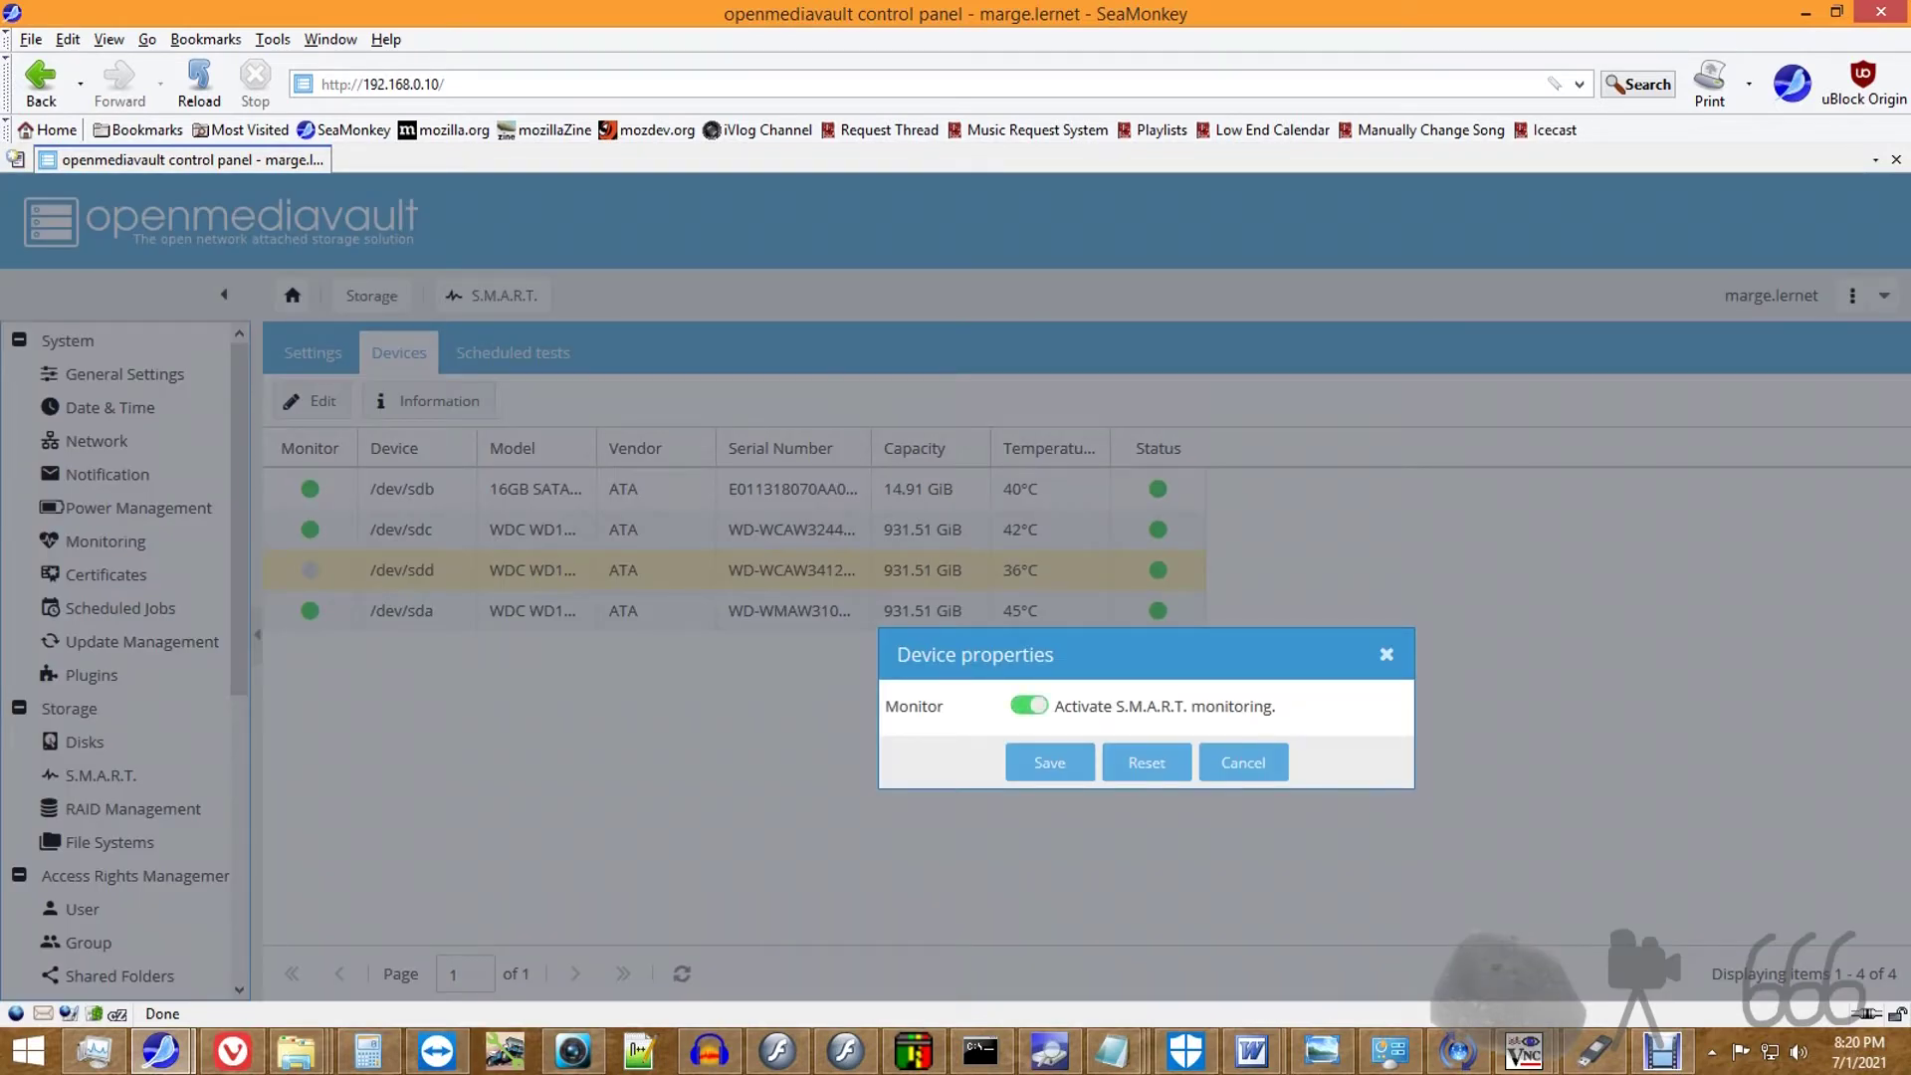
{"action": "left_click", "coordinate": [1049, 763]}
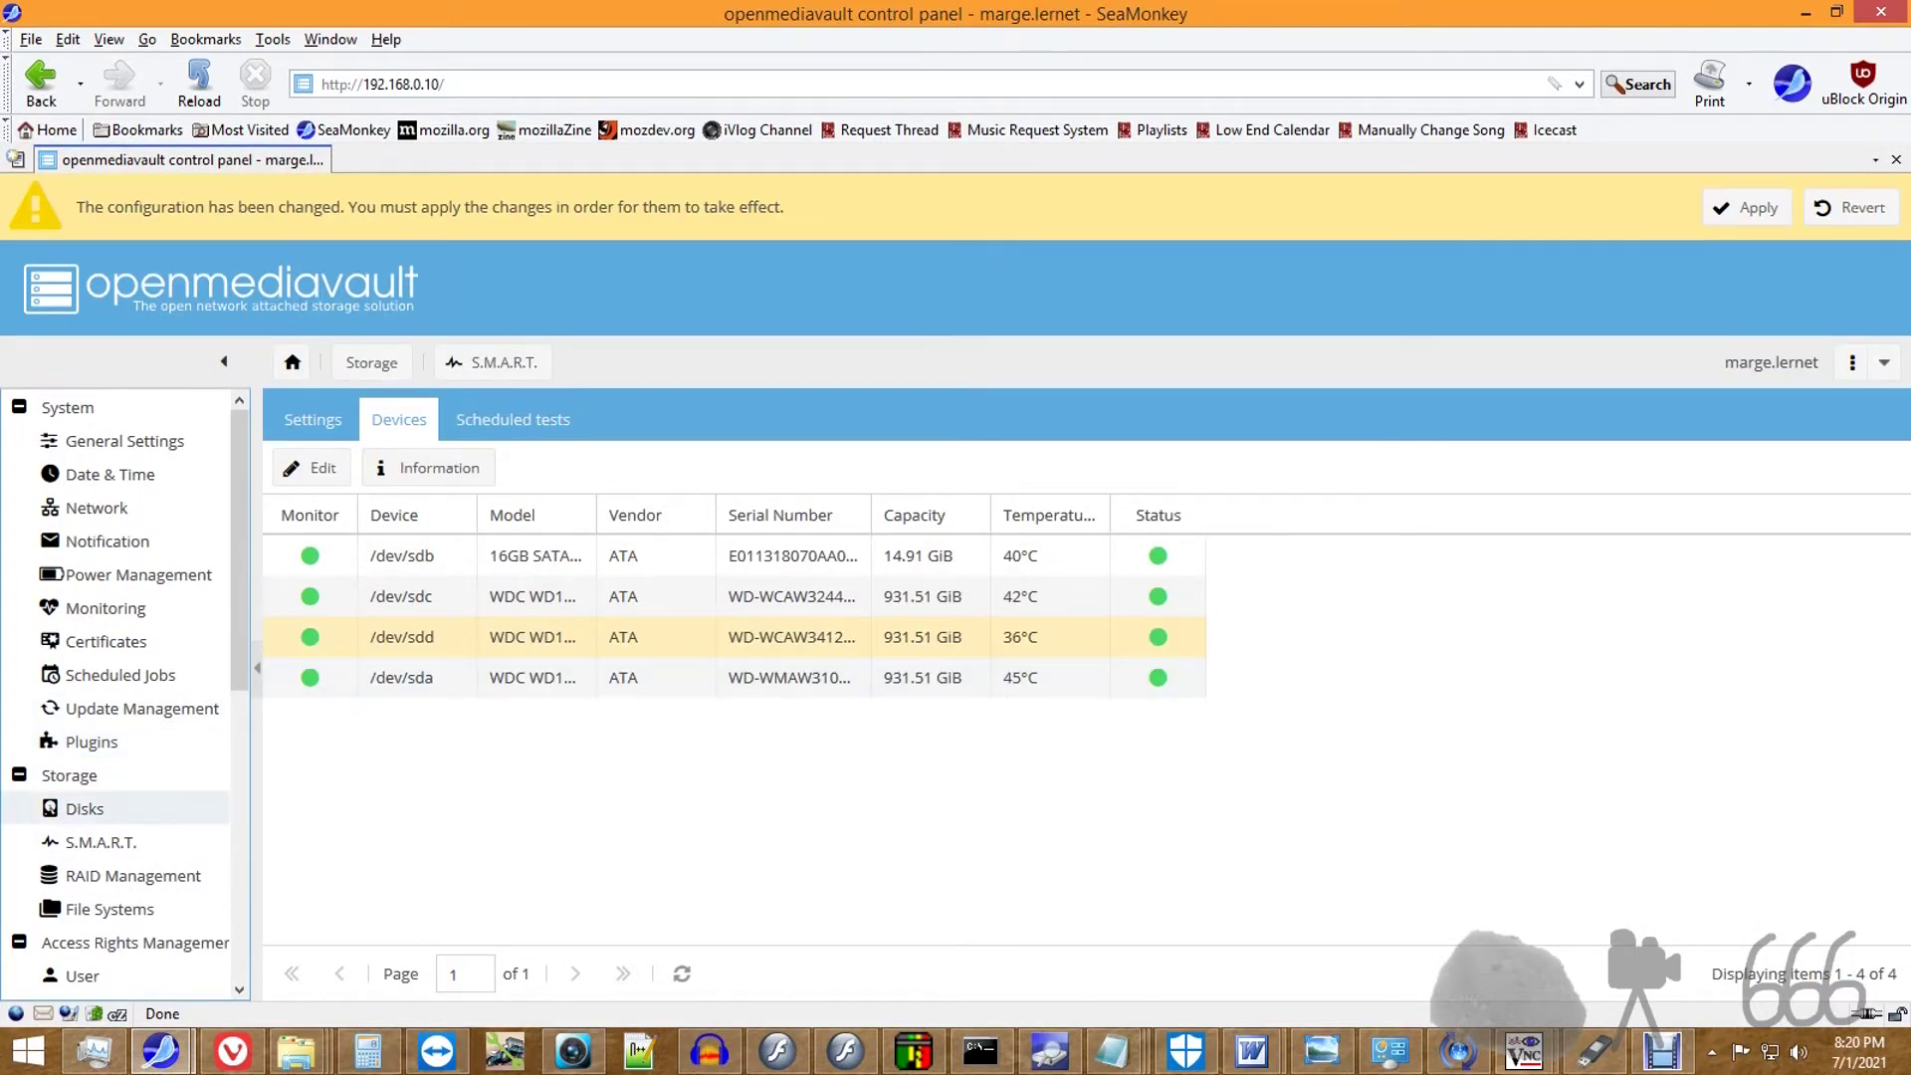
Step: Wipe the disk /dev/sdd with the Quick method and apply the pending configuration changes
{"action": "left_click", "coordinate": [84, 809]}
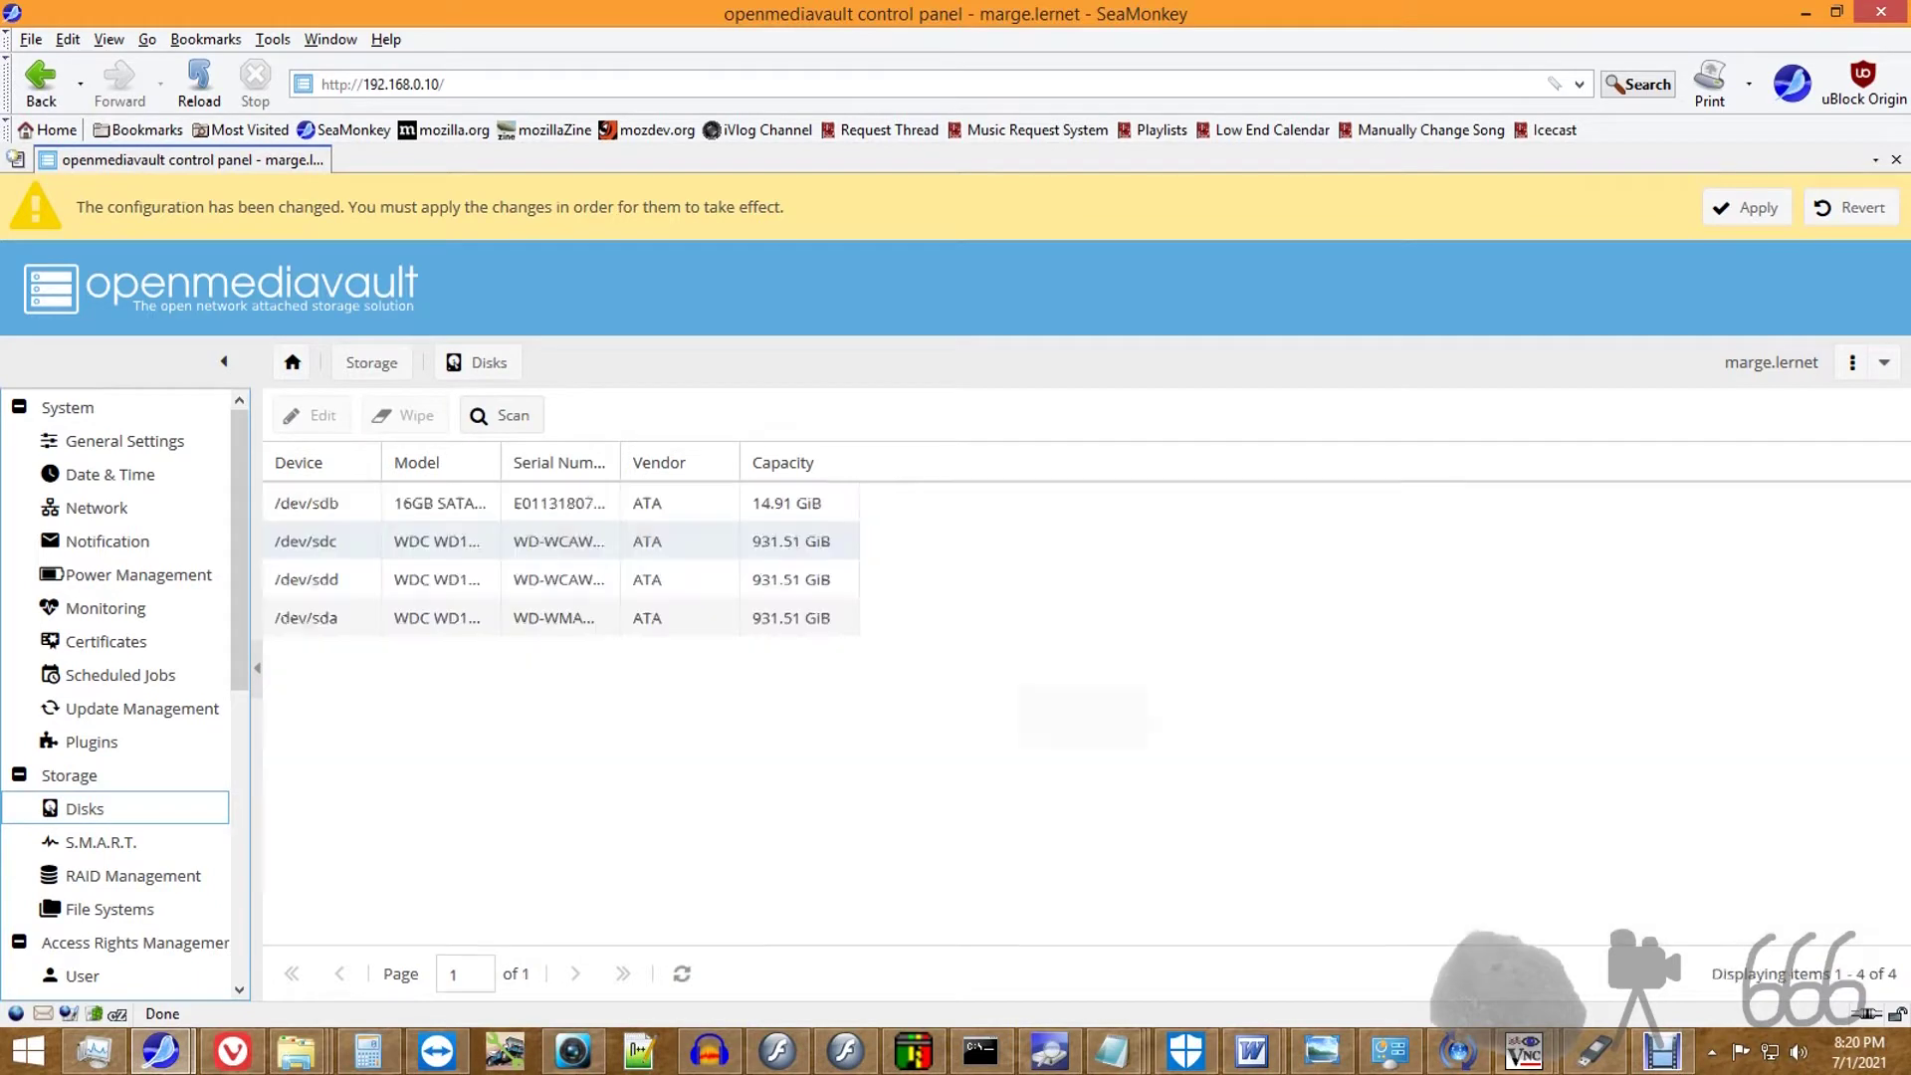
{"action": "left_click", "coordinate": [561, 579]}
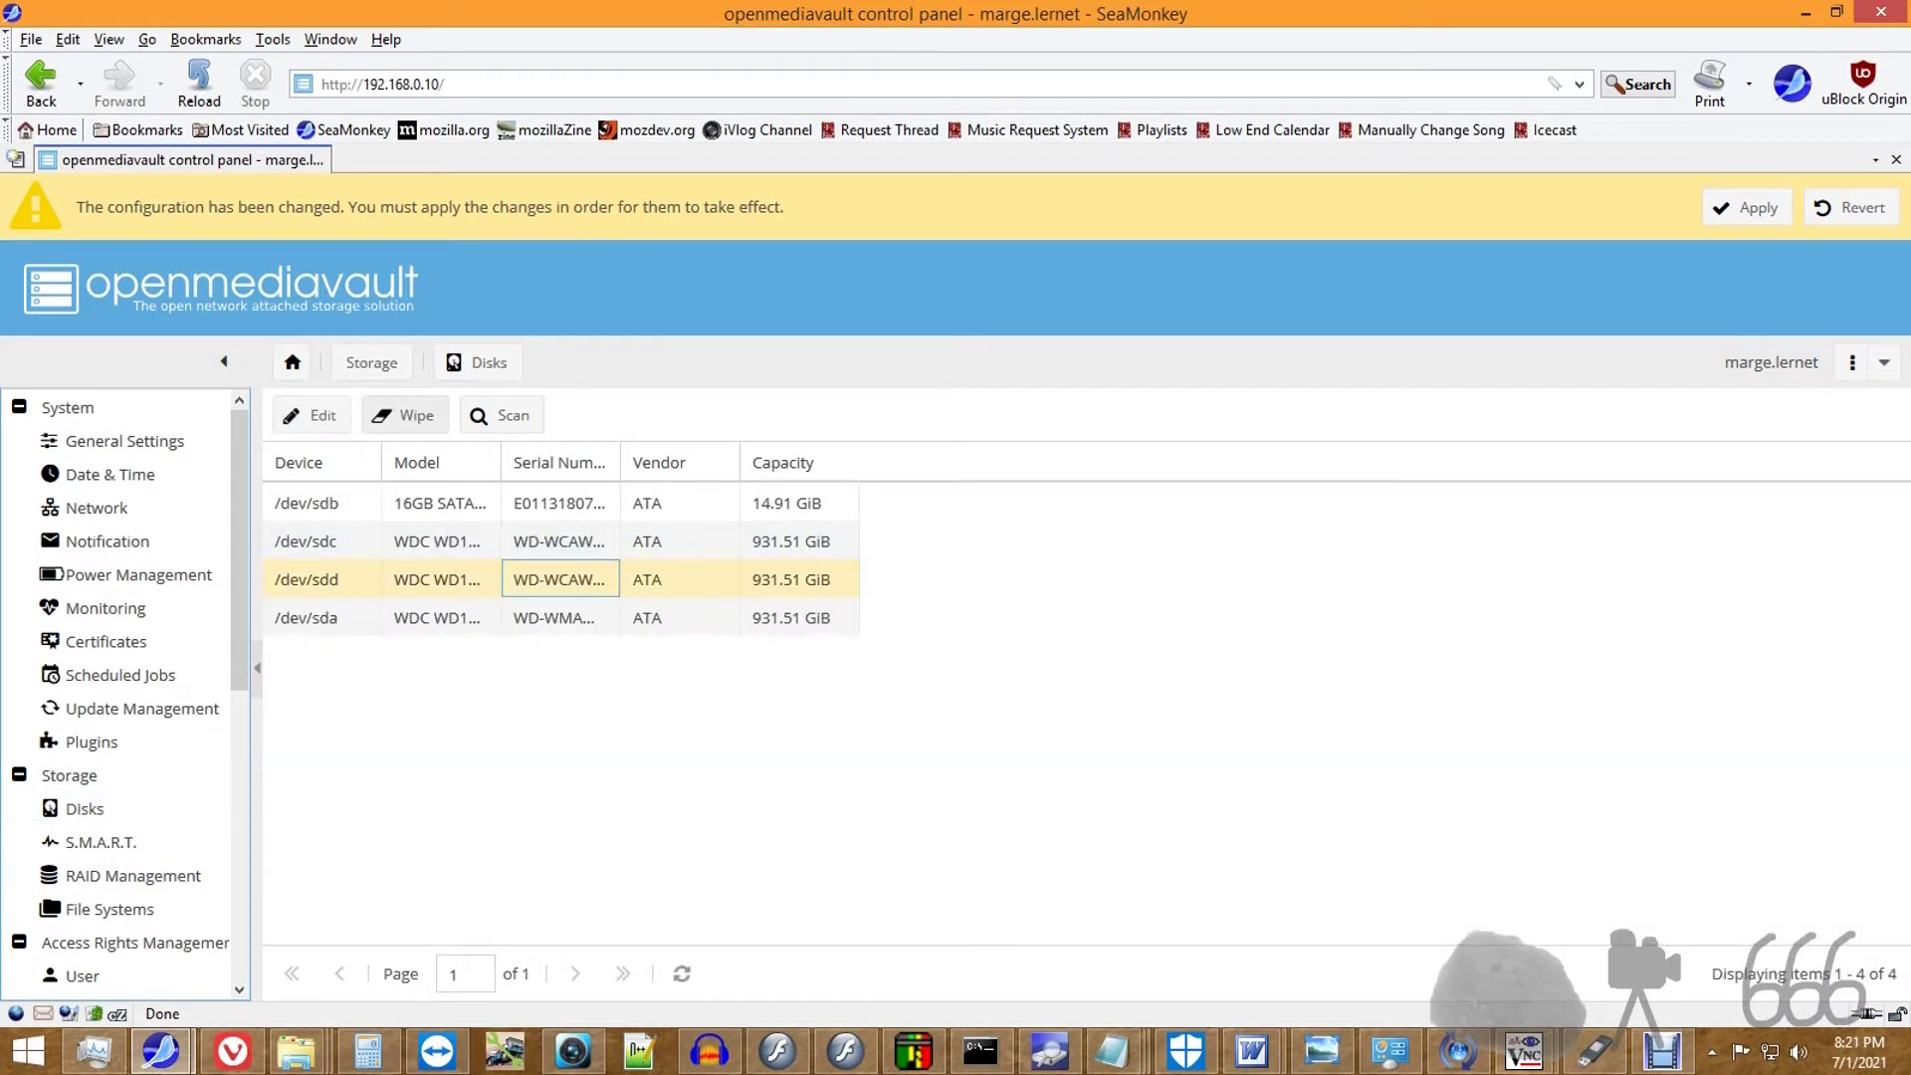
{"action": "left_click", "coordinate": [404, 415]}
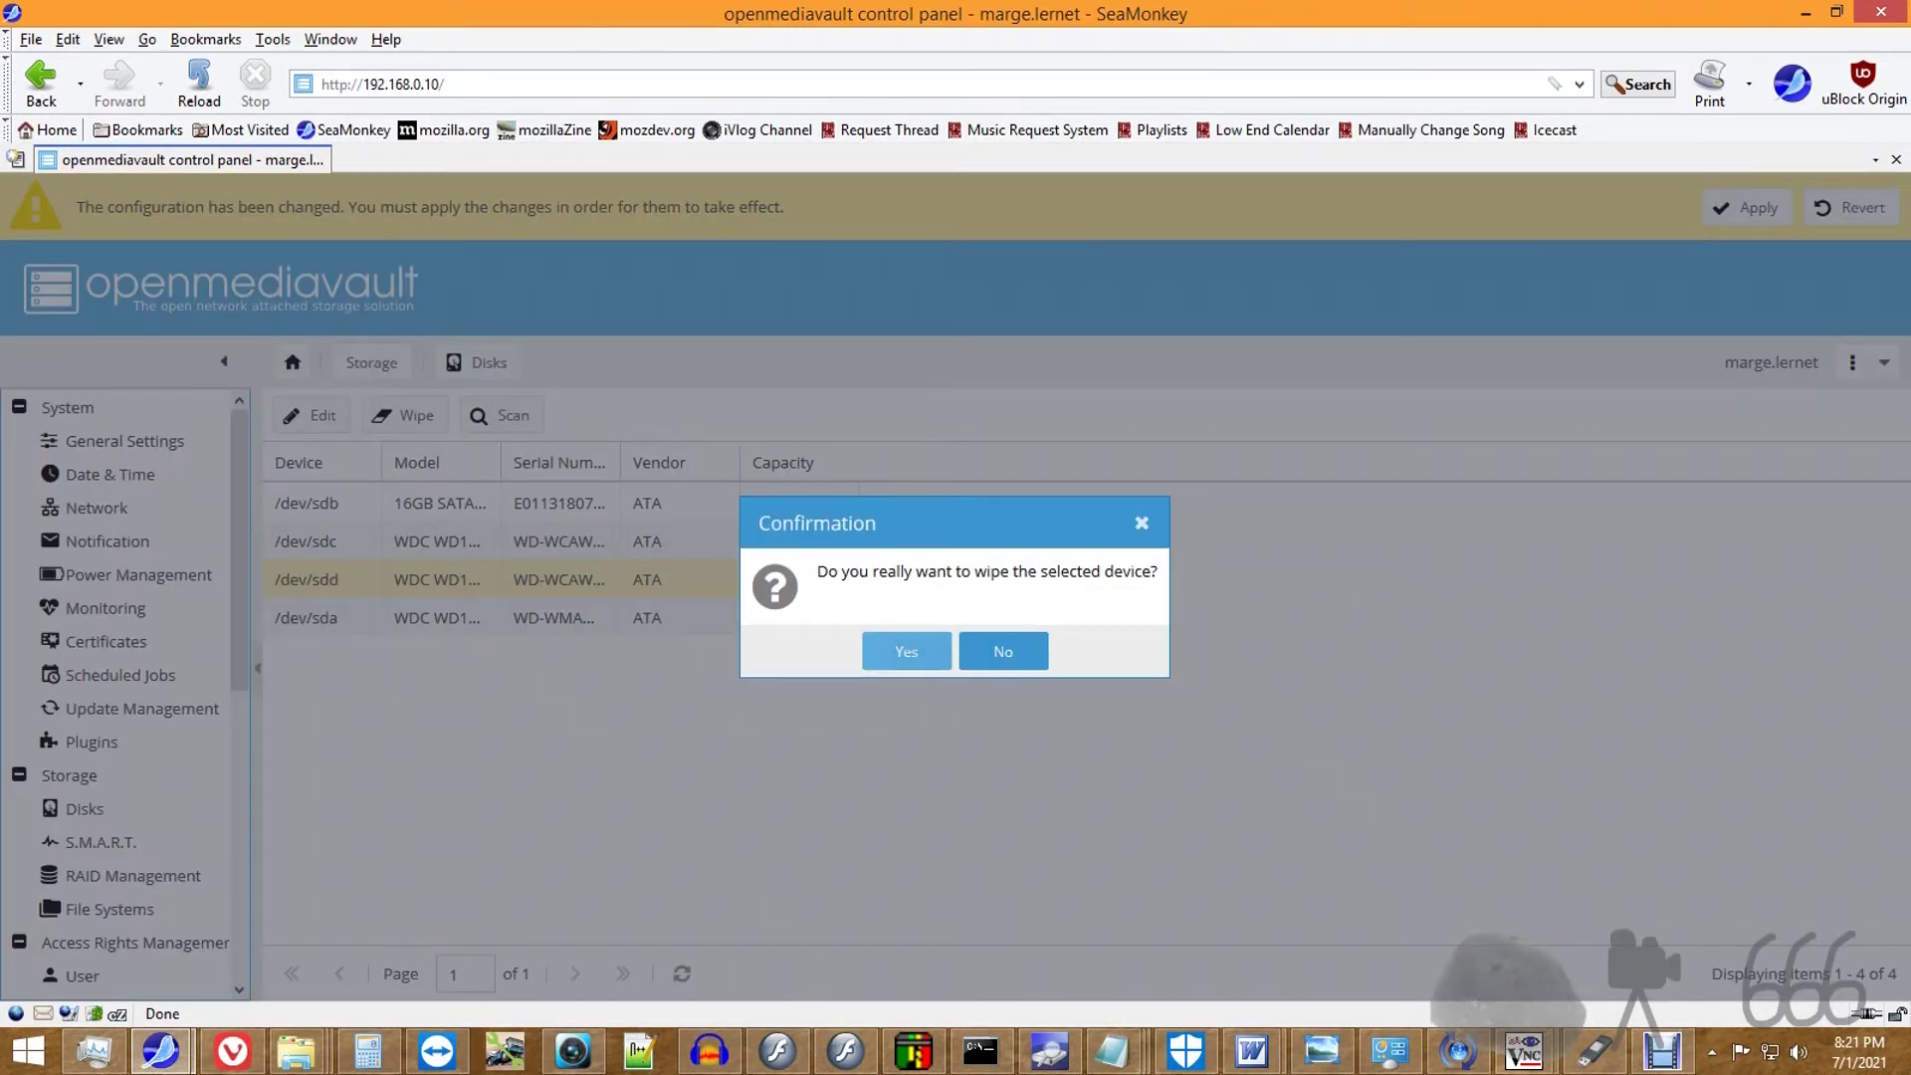
{"action": "left_click", "coordinate": [931, 651]}
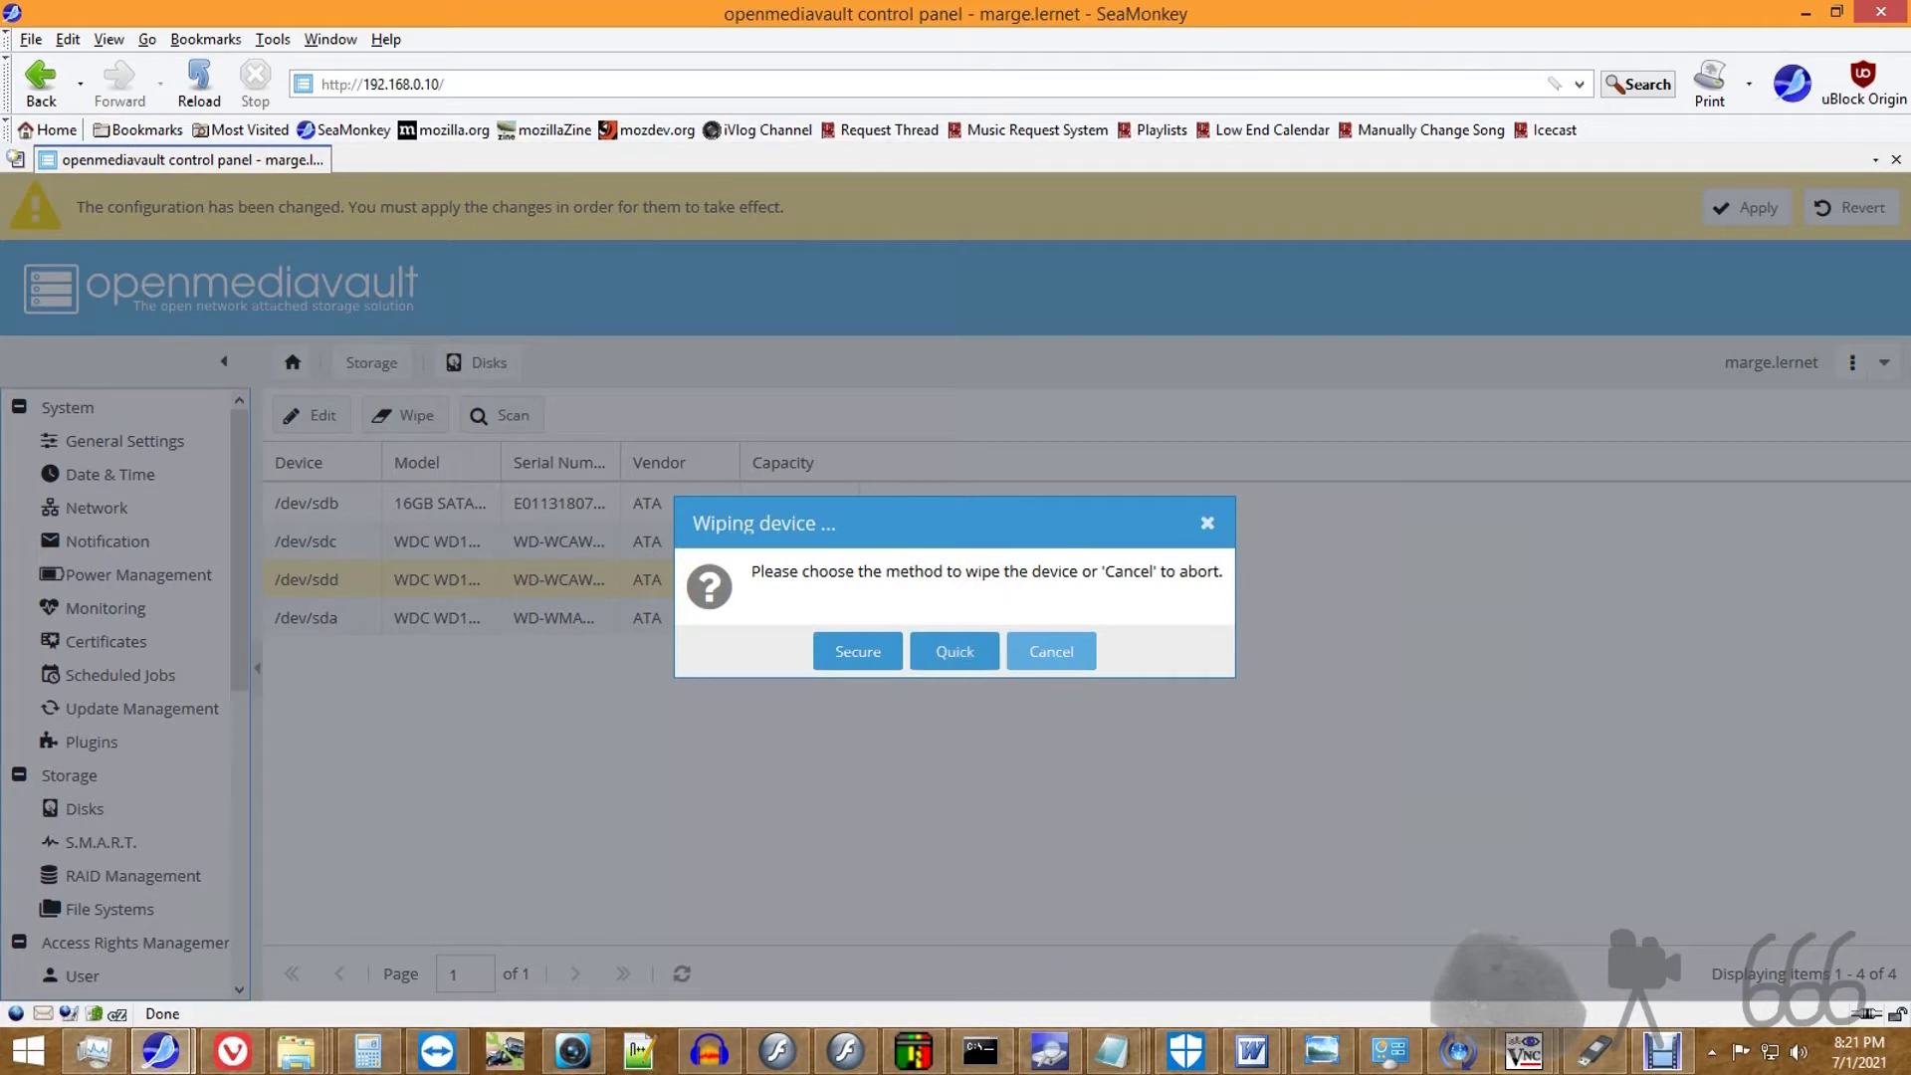
{"action": "left_click", "coordinate": [931, 651]}
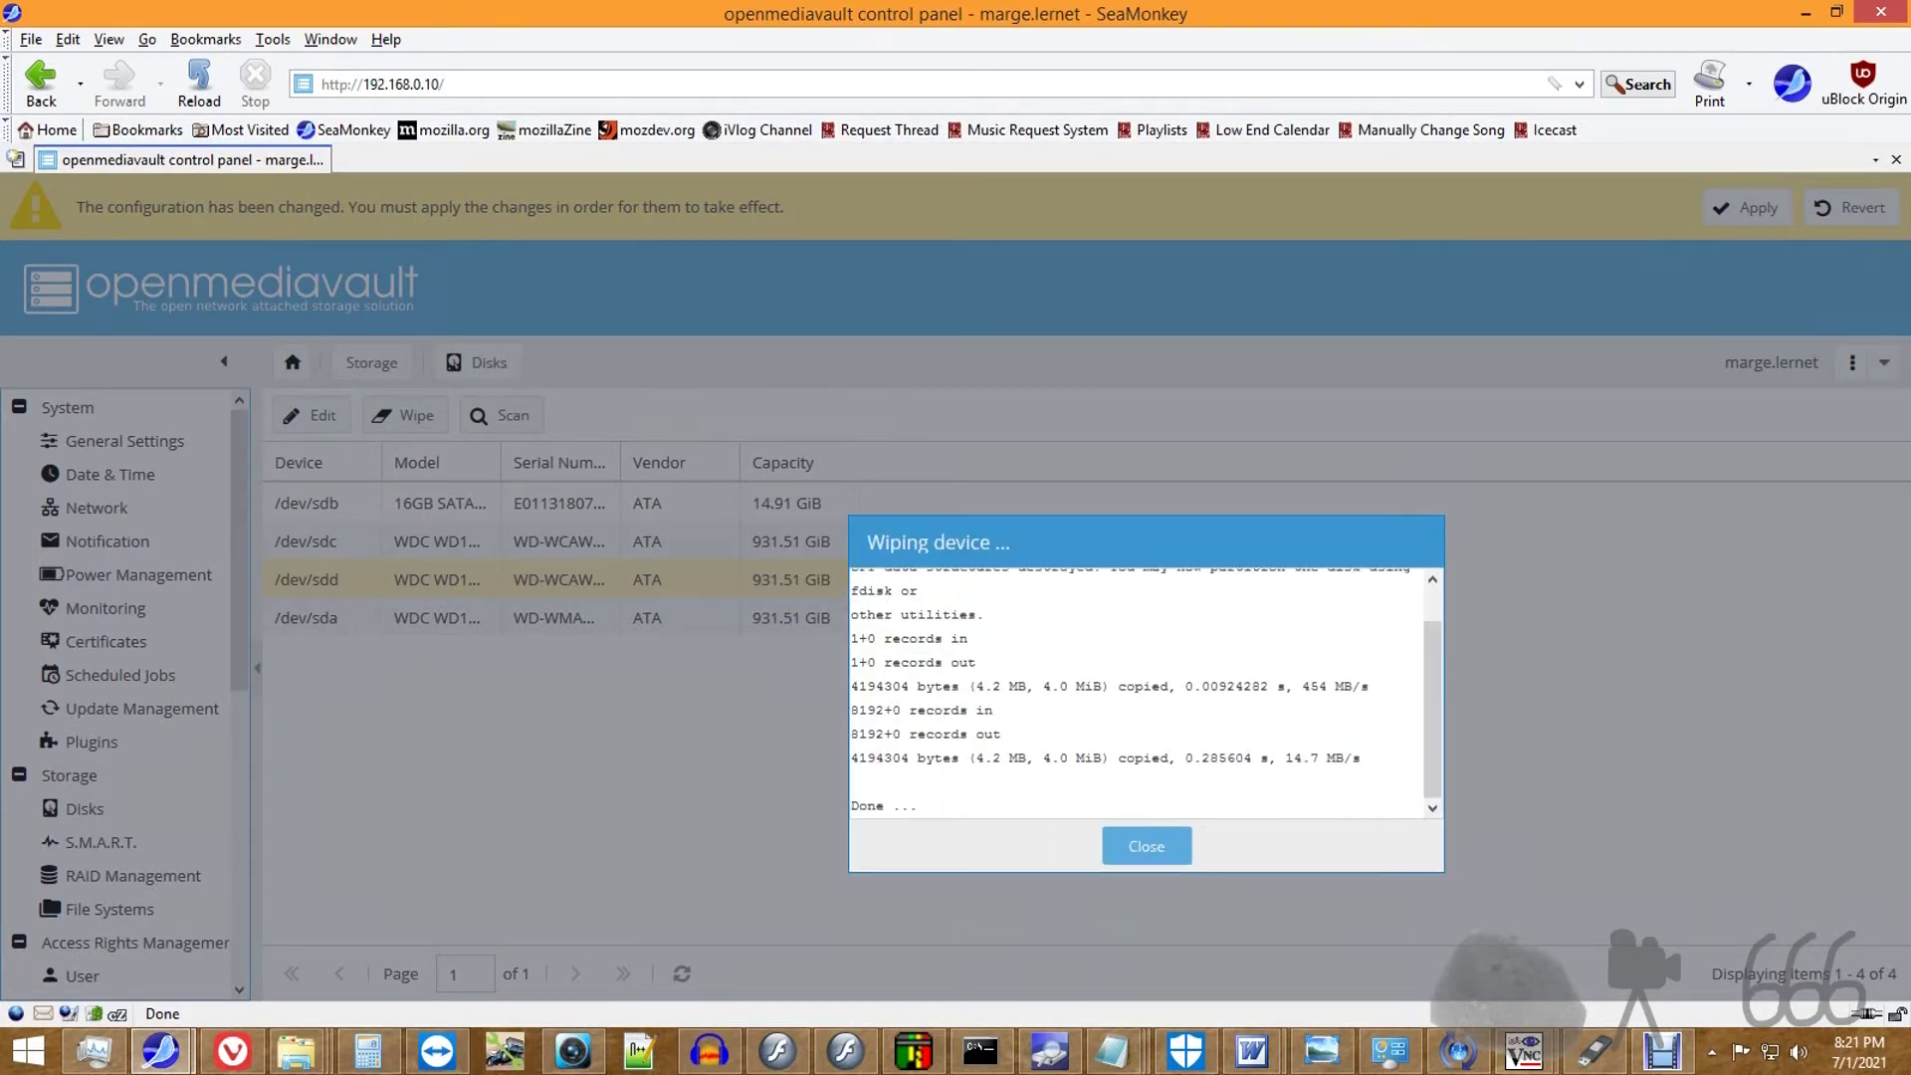
{"action": "left_click", "coordinate": [1145, 845]}
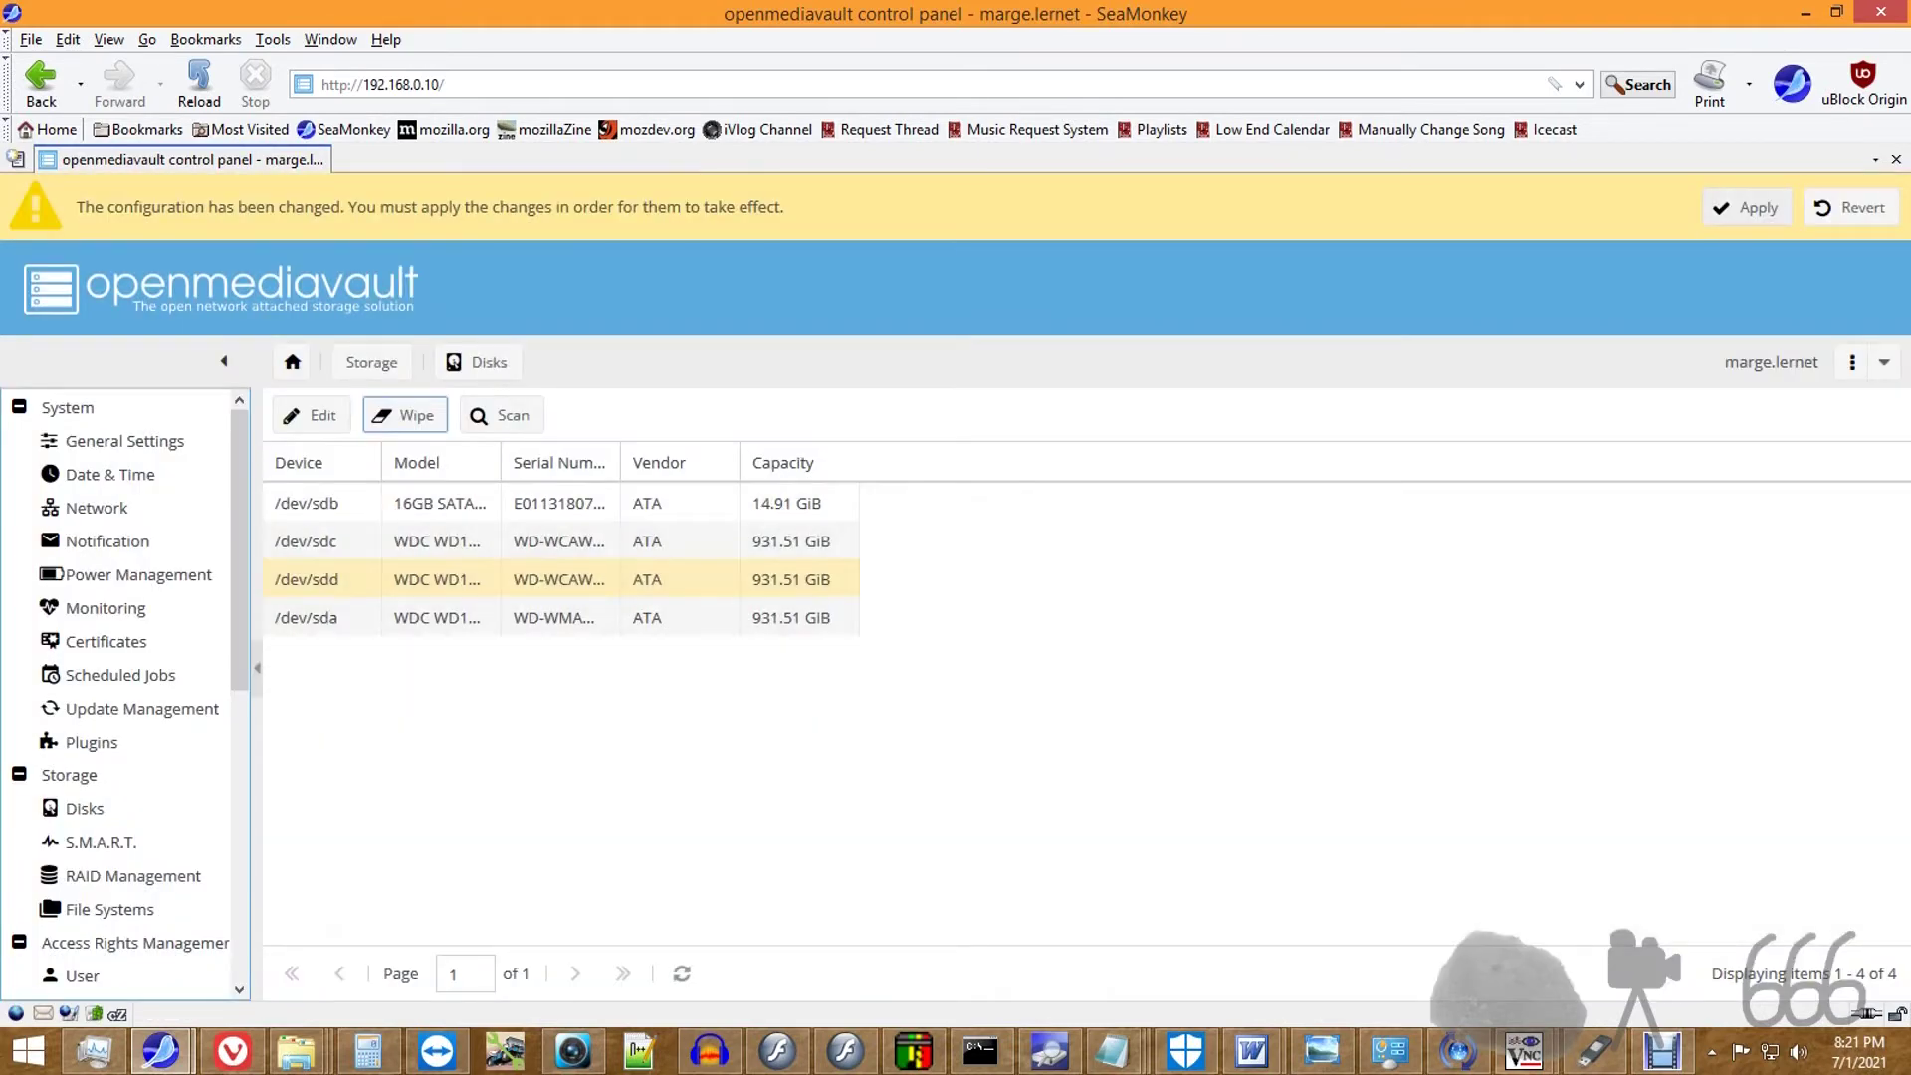
{"action": "left_click", "coordinate": [1749, 207]}
{"action": "left_click", "coordinate": [906, 651]}
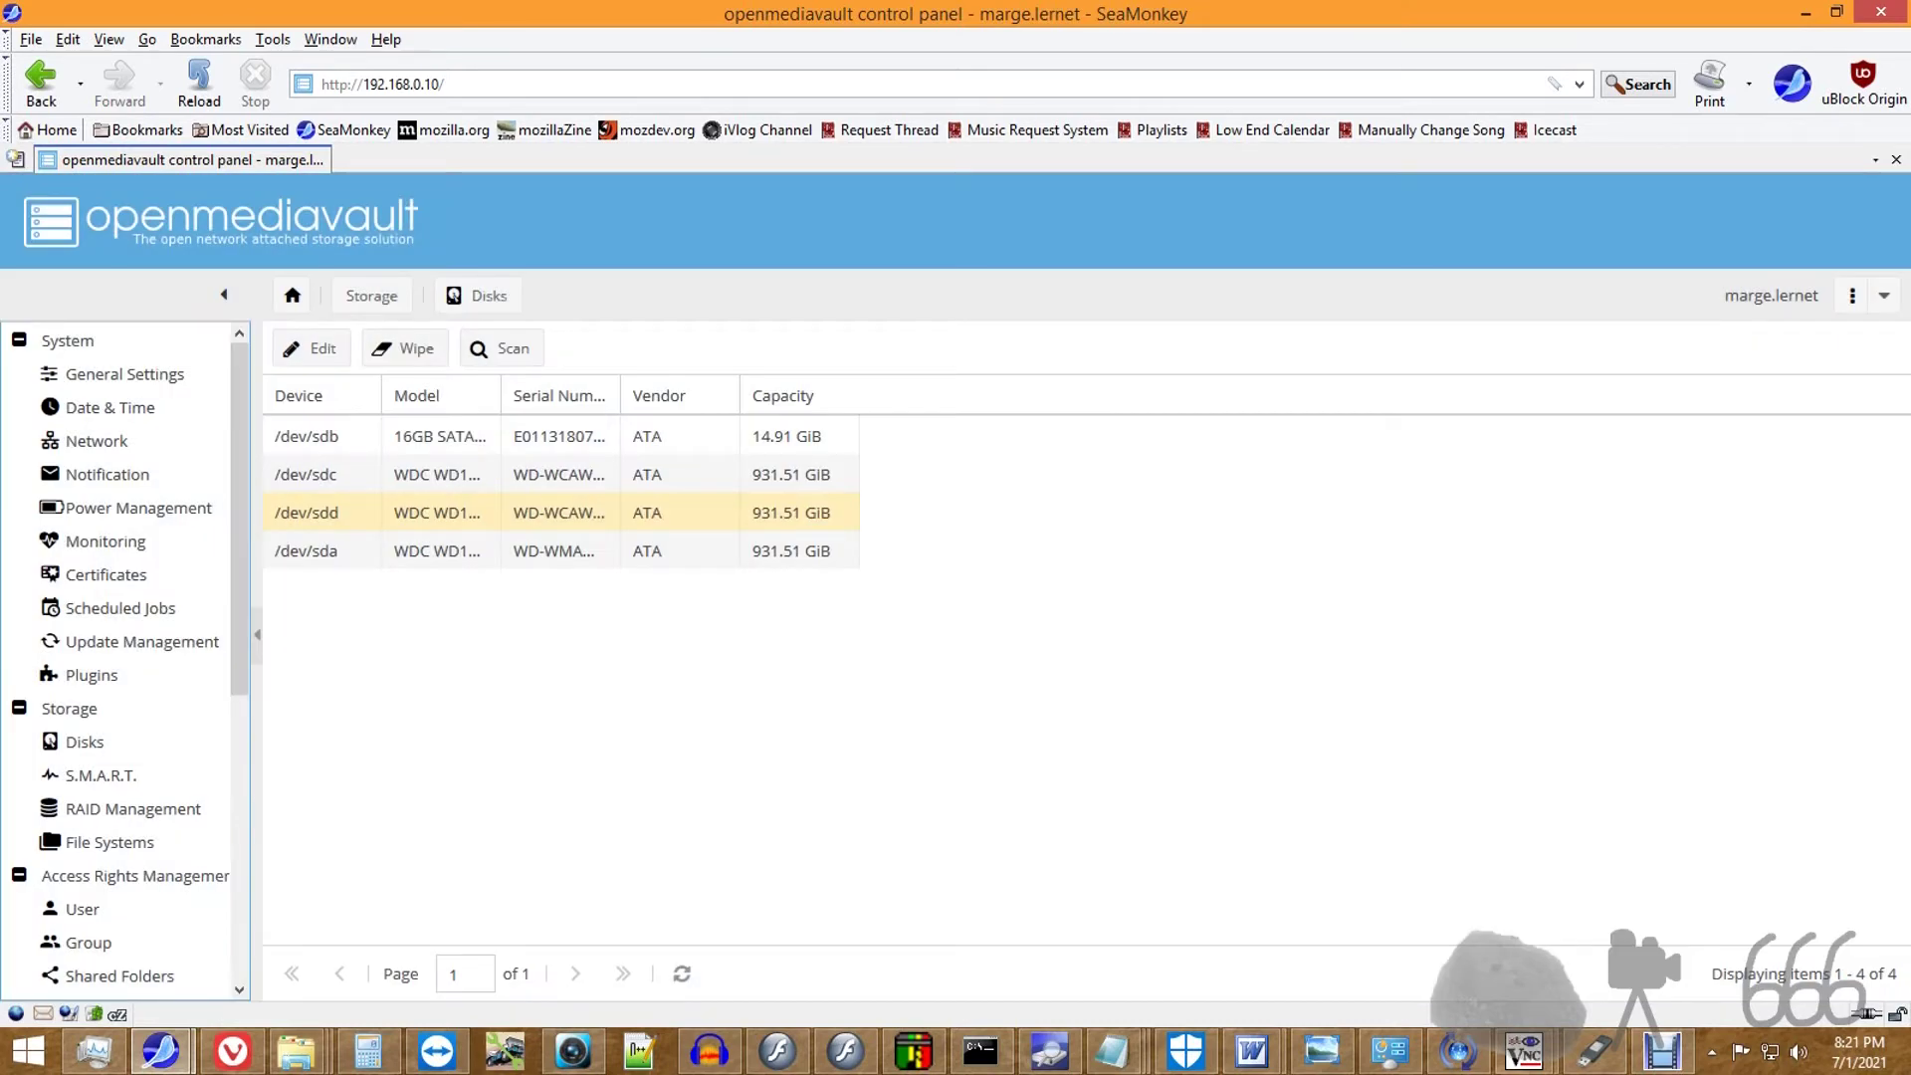
Step: Recover the degraded mirror array /dev/md0 by adding /dev/sdd, and apply the configuration changes
{"action": "left_click", "coordinate": [132, 809]}
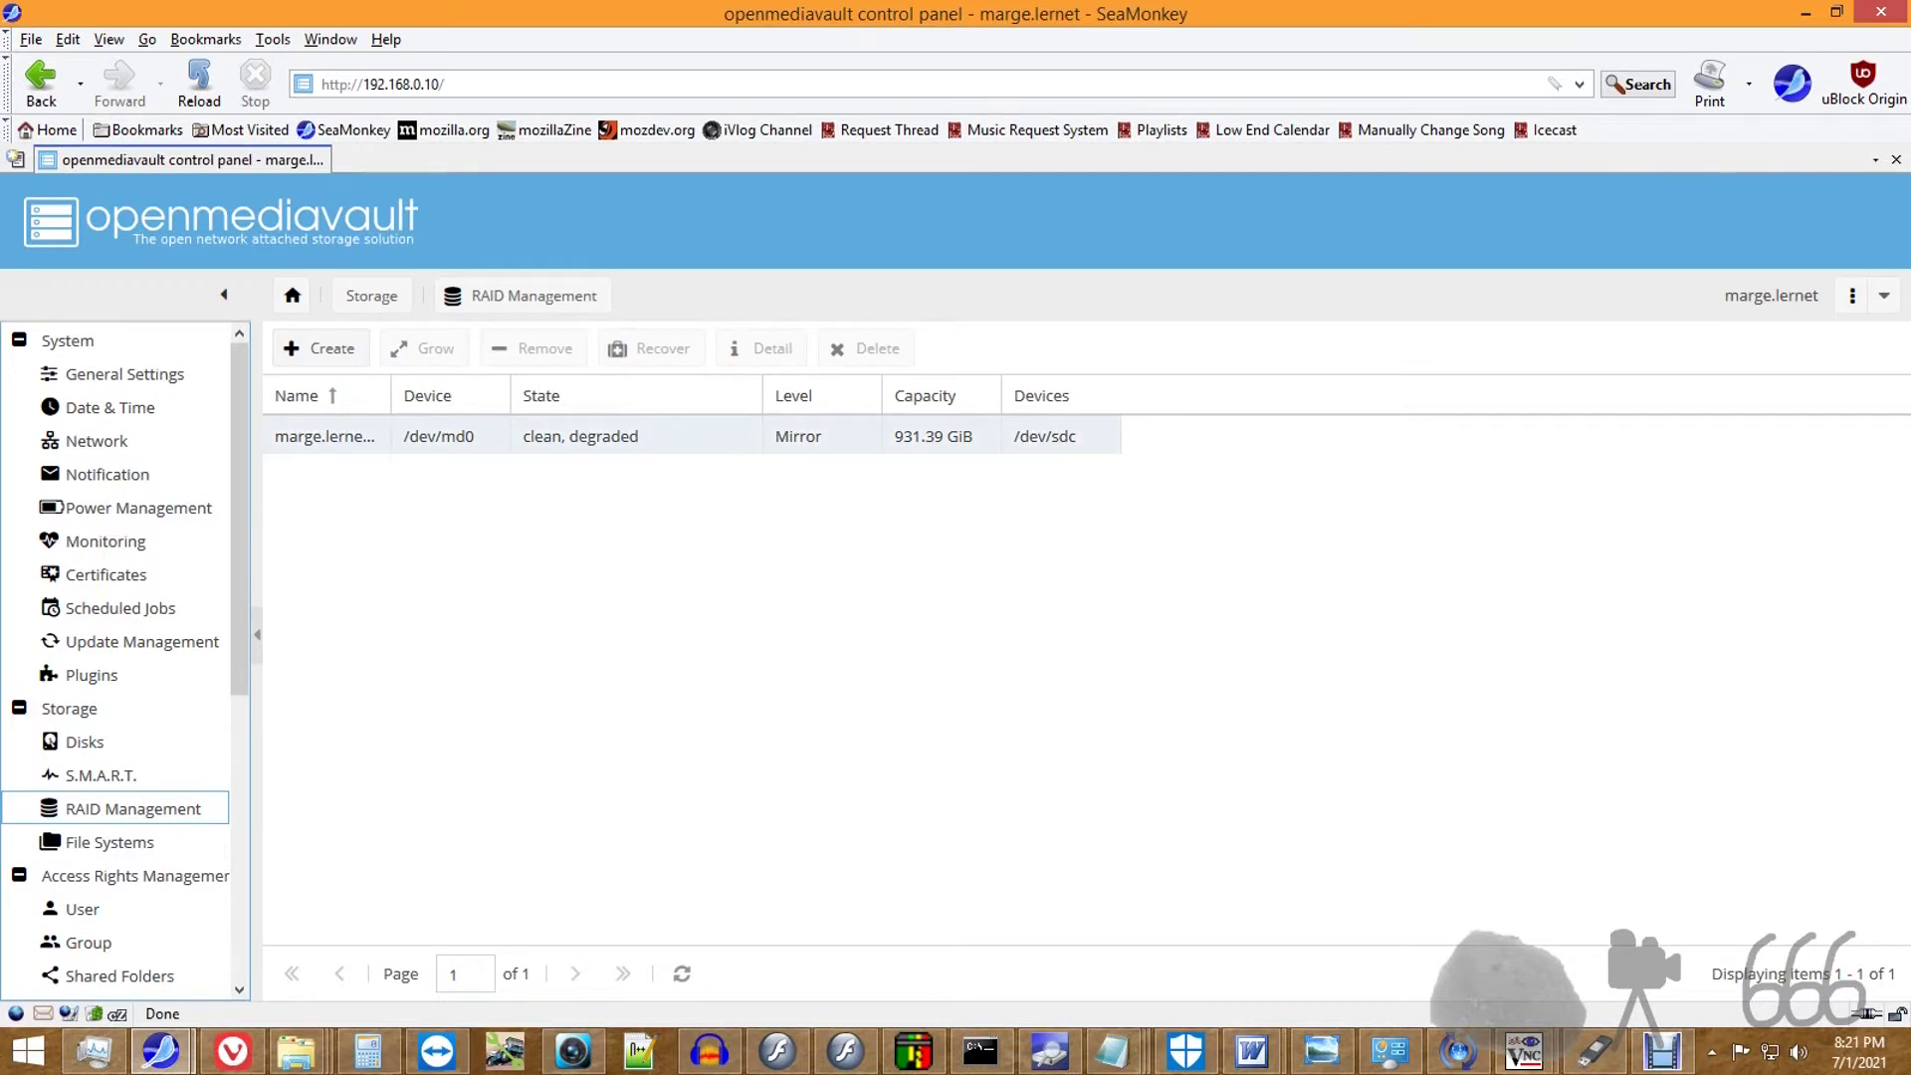
{"action": "left_click", "coordinate": [588, 435]}
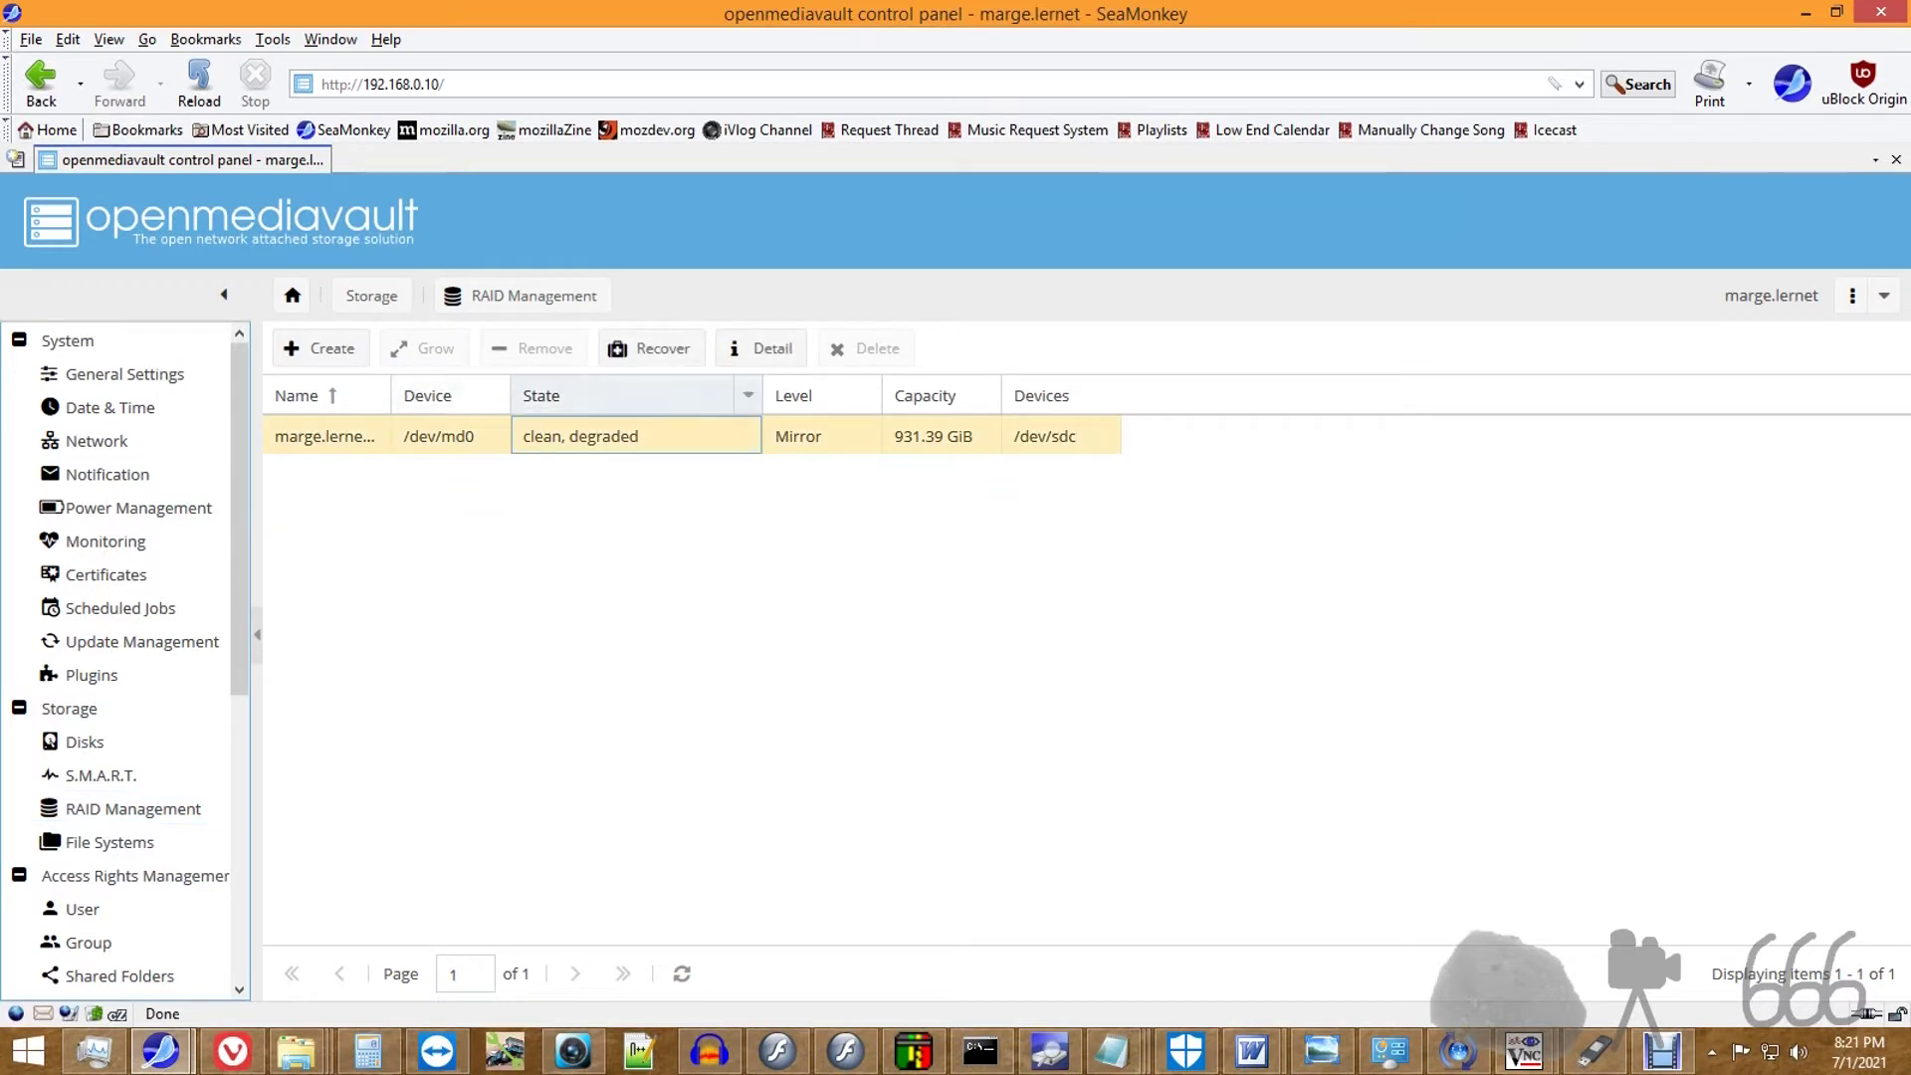
{"action": "left_click", "coordinate": [649, 347]}
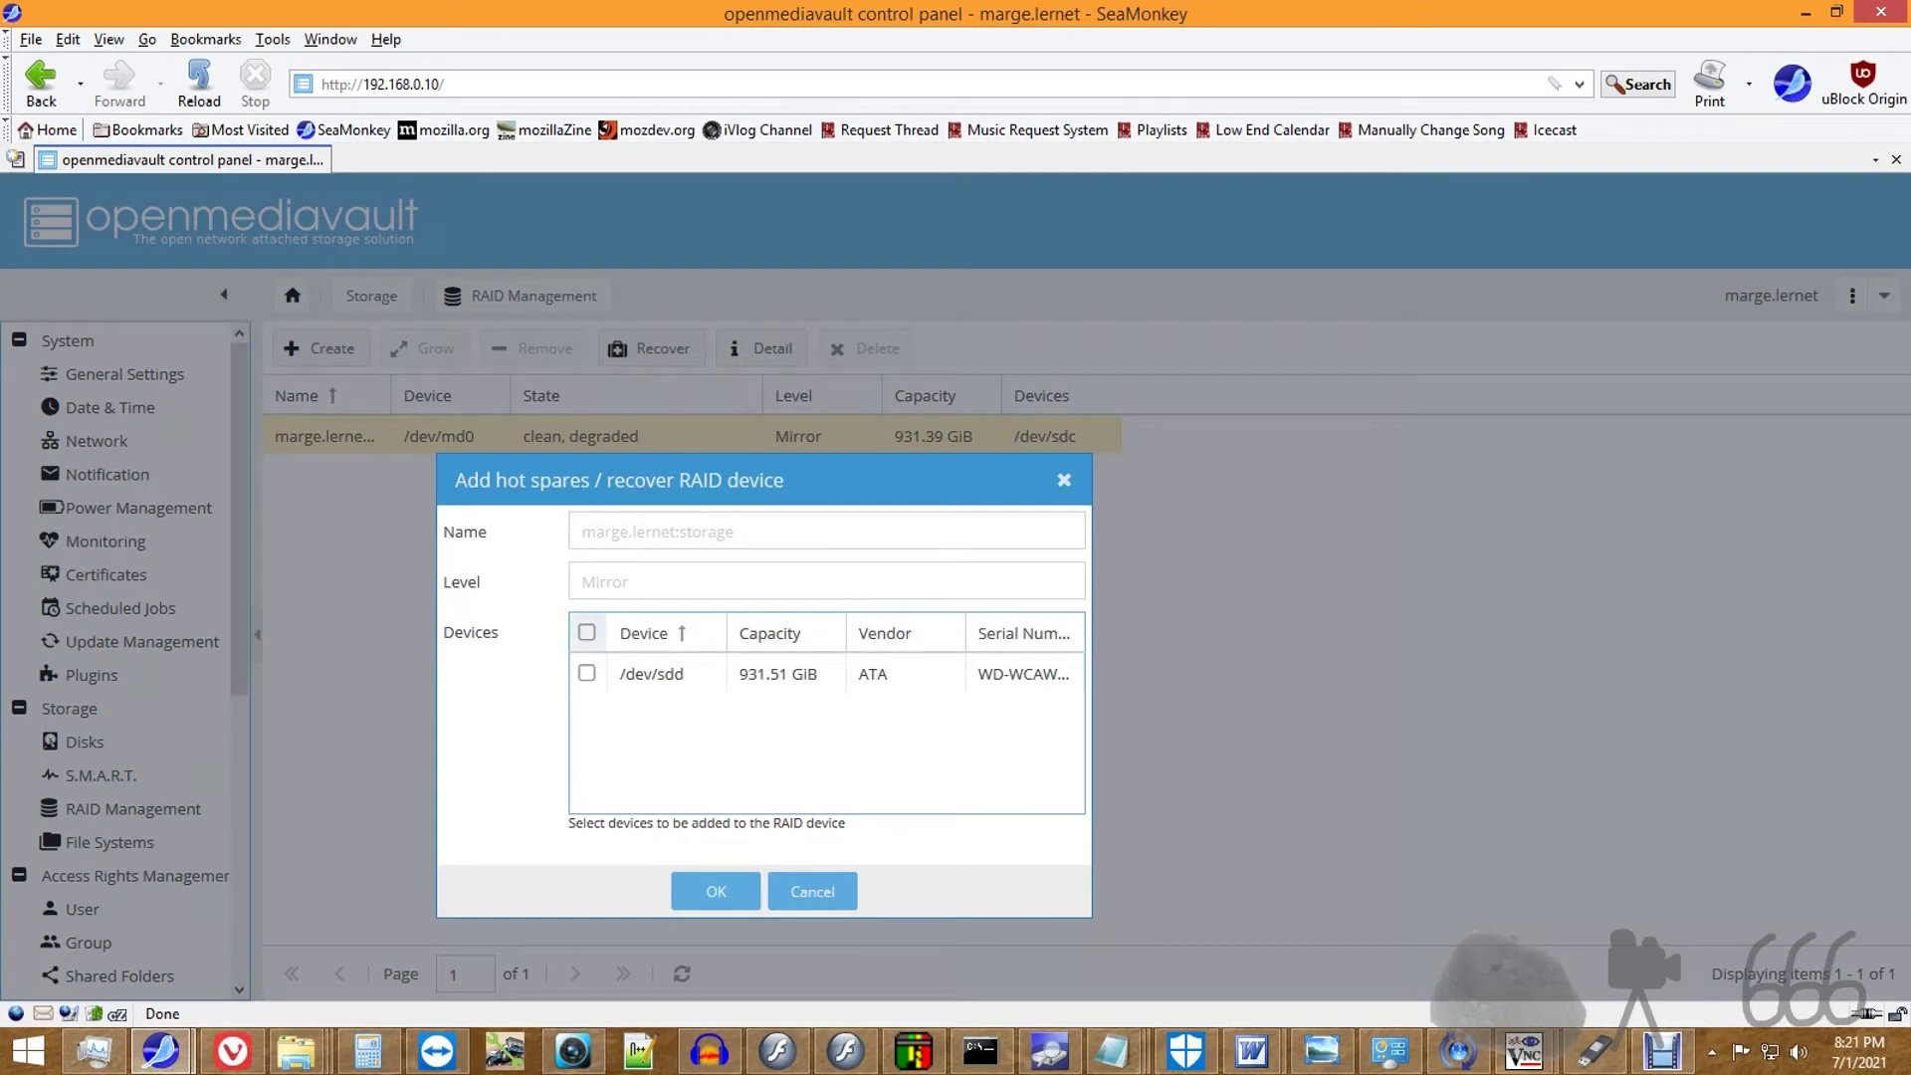
{"action": "left_click", "coordinate": [587, 673]}
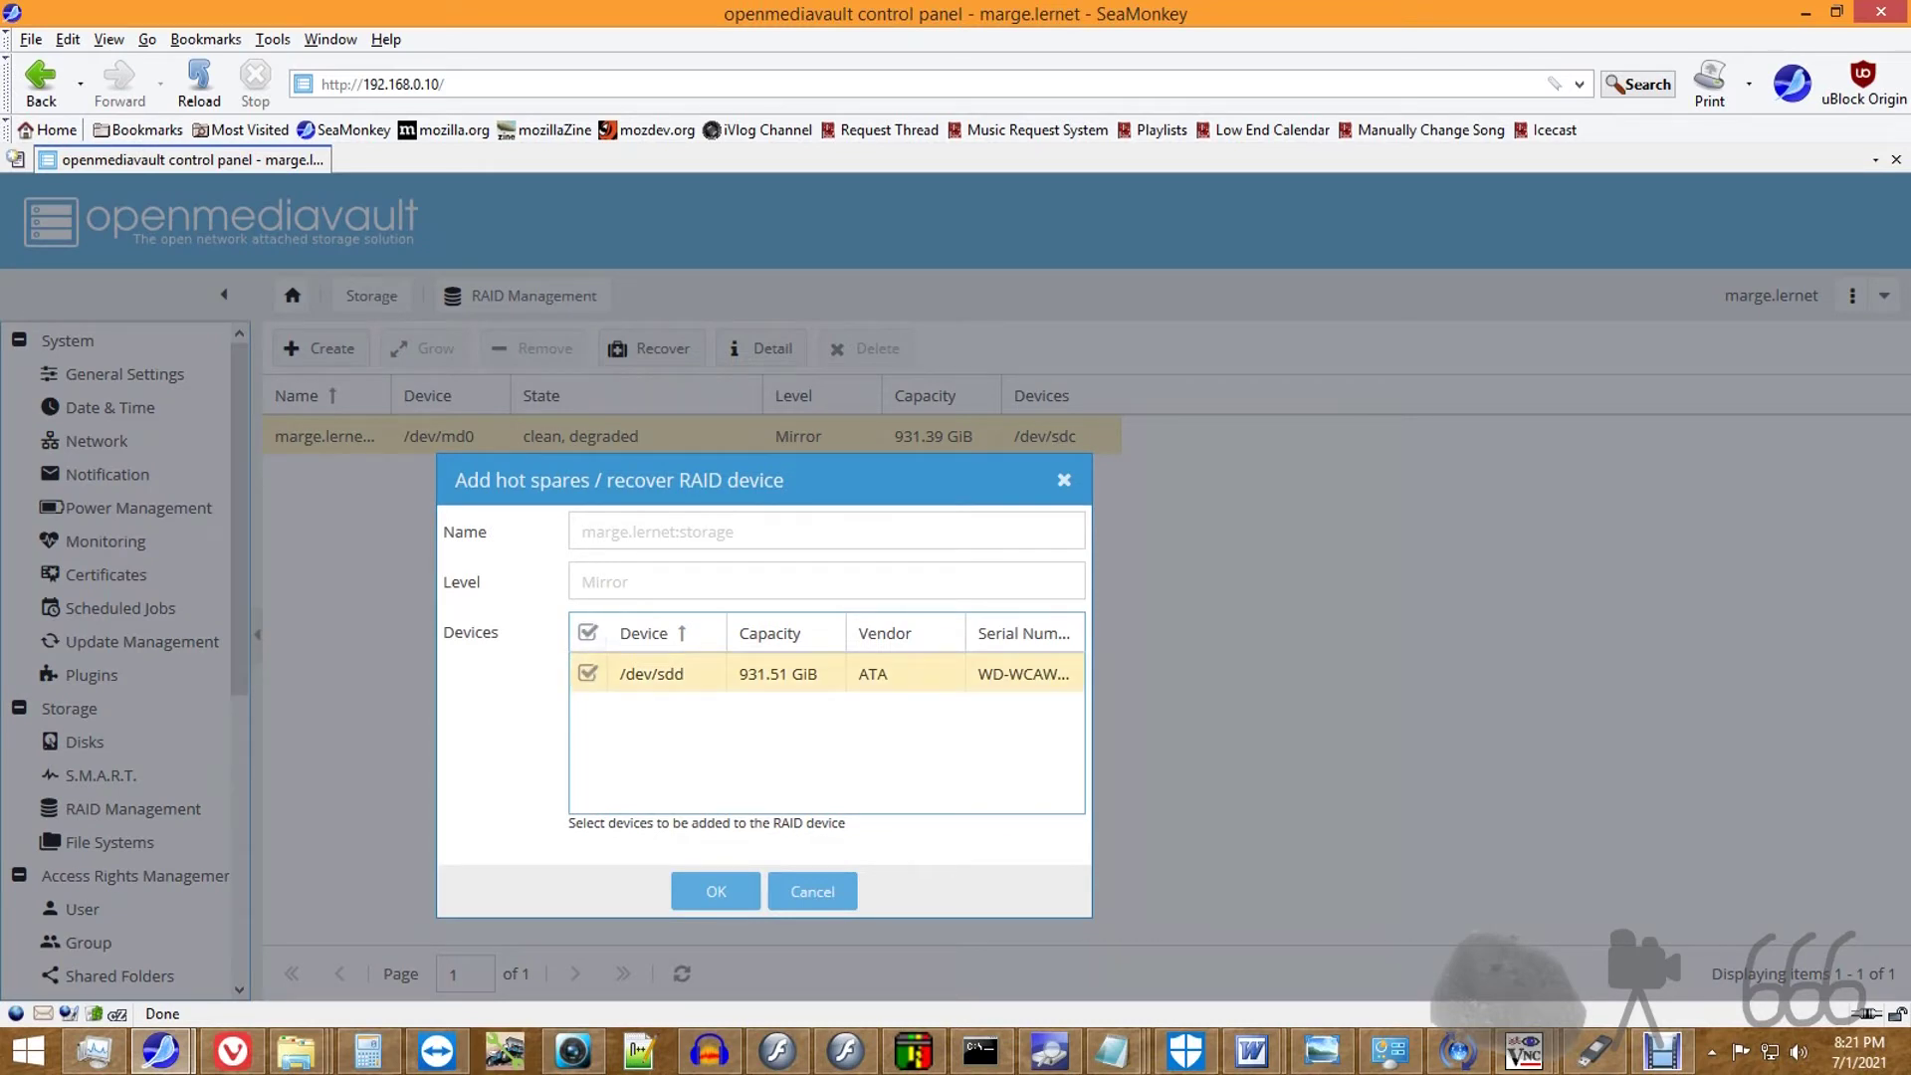
{"action": "key", "text": "Tab"}
{"action": "key", "text": "Tab"}
{"action": "key", "text": "Tab"}
{"action": "key", "text": "Tab"}
{"action": "key", "text": "Tab"}
{"action": "left_click", "coordinate": [716, 890]}
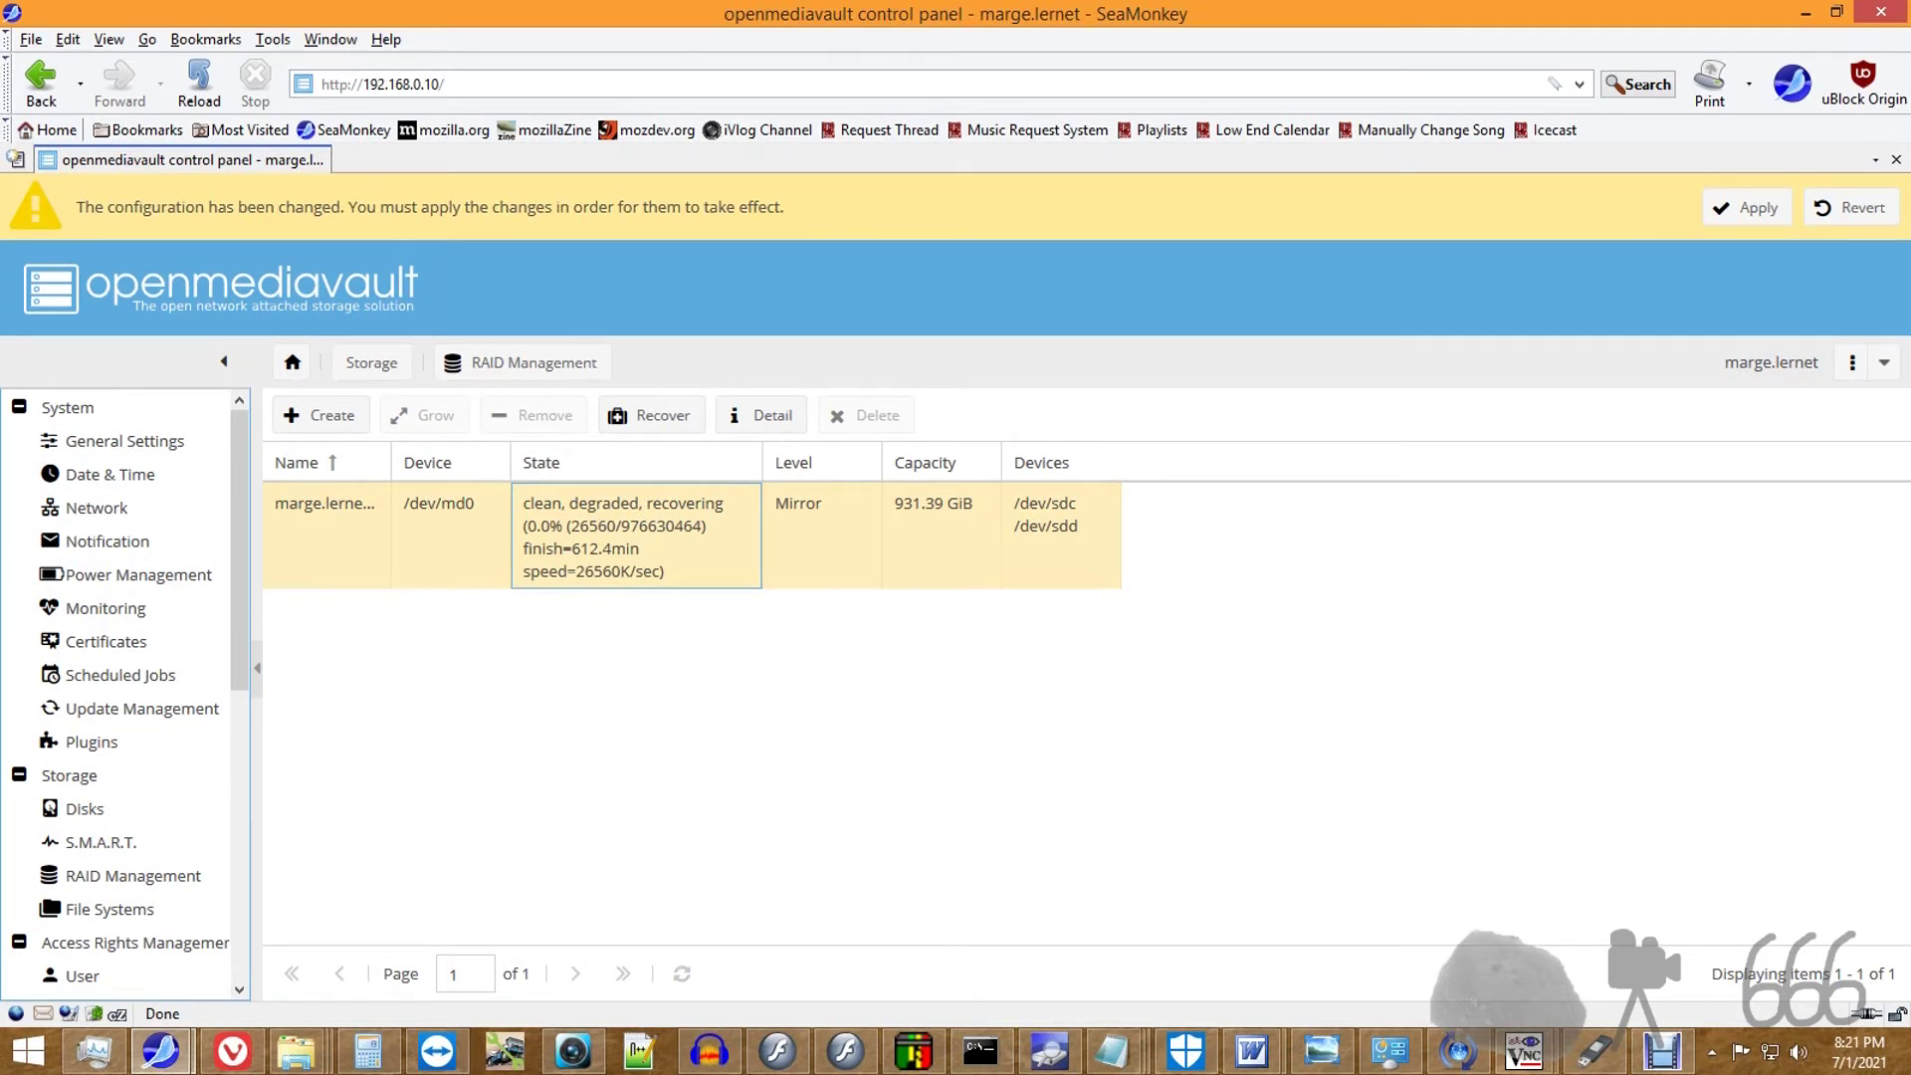
{"action": "left_click", "coordinate": [1747, 207]}
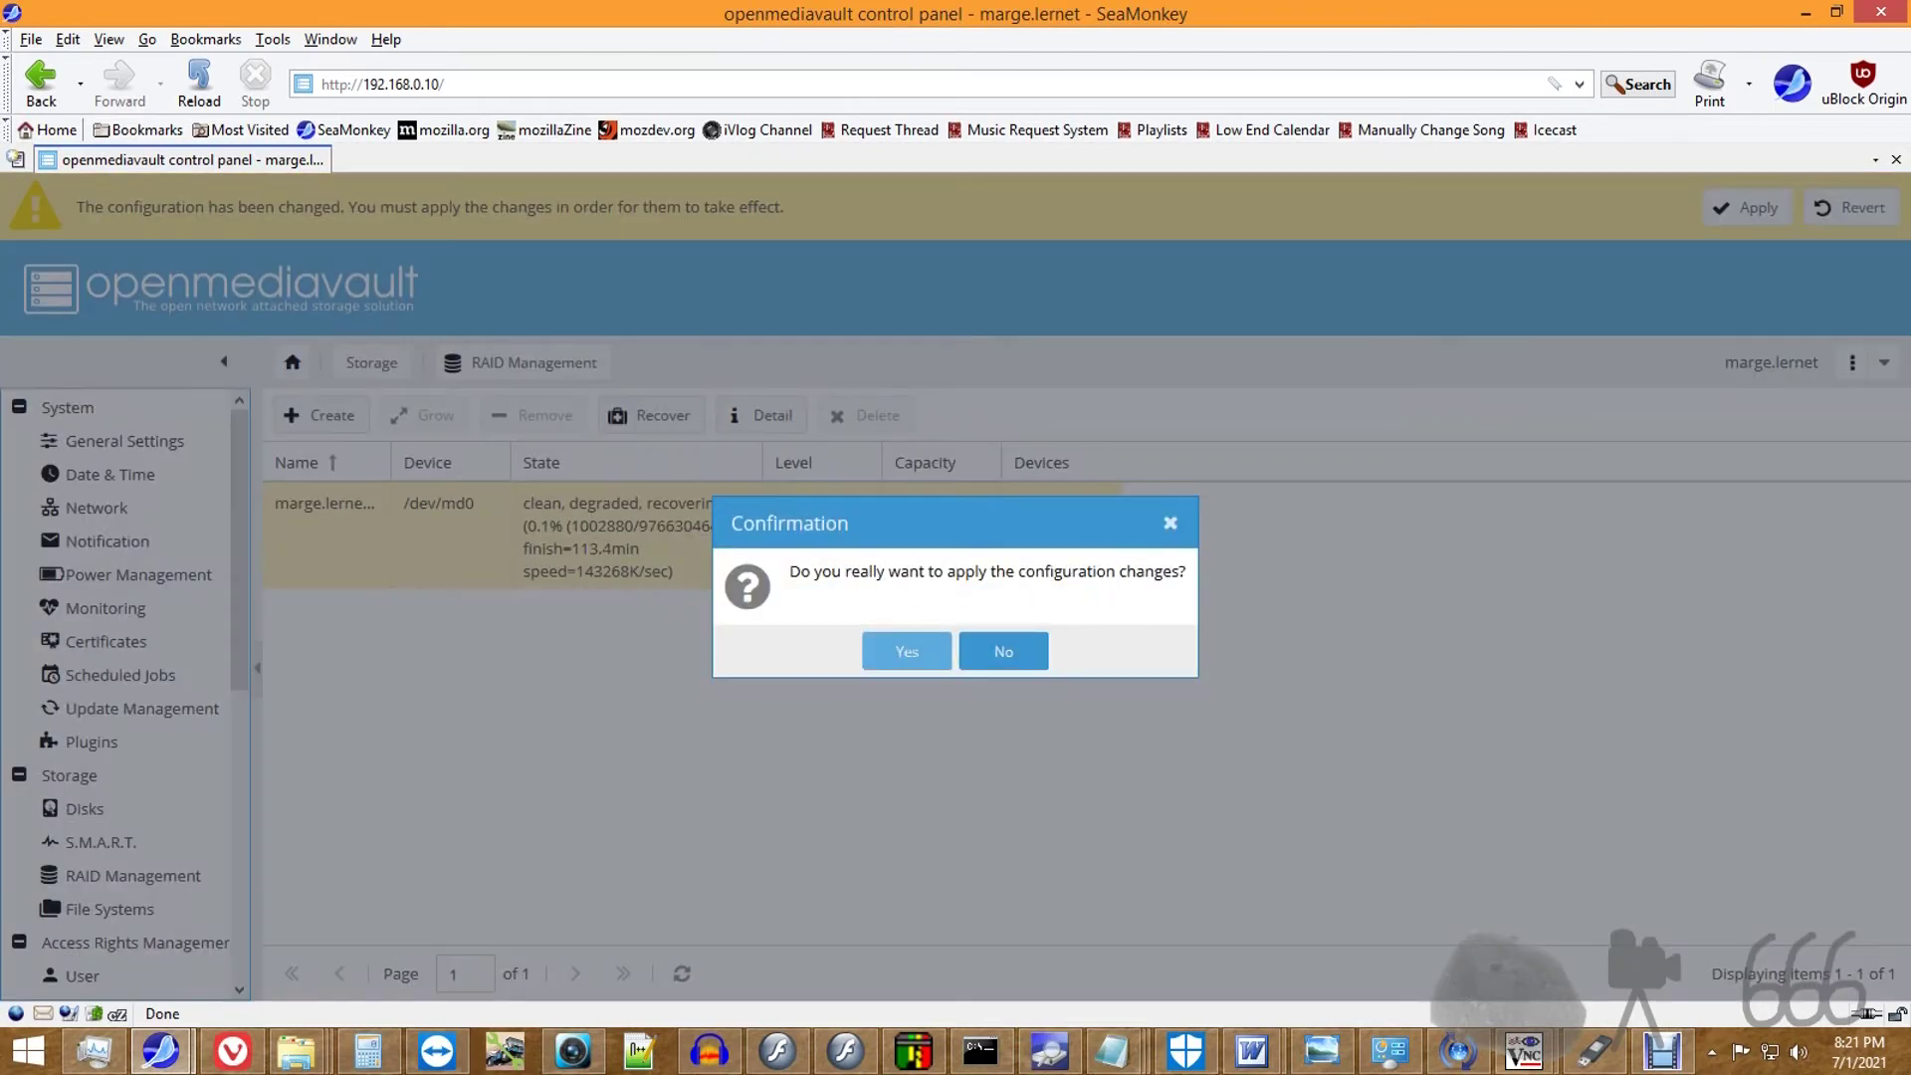
{"action": "left_click", "coordinate": [906, 651]}
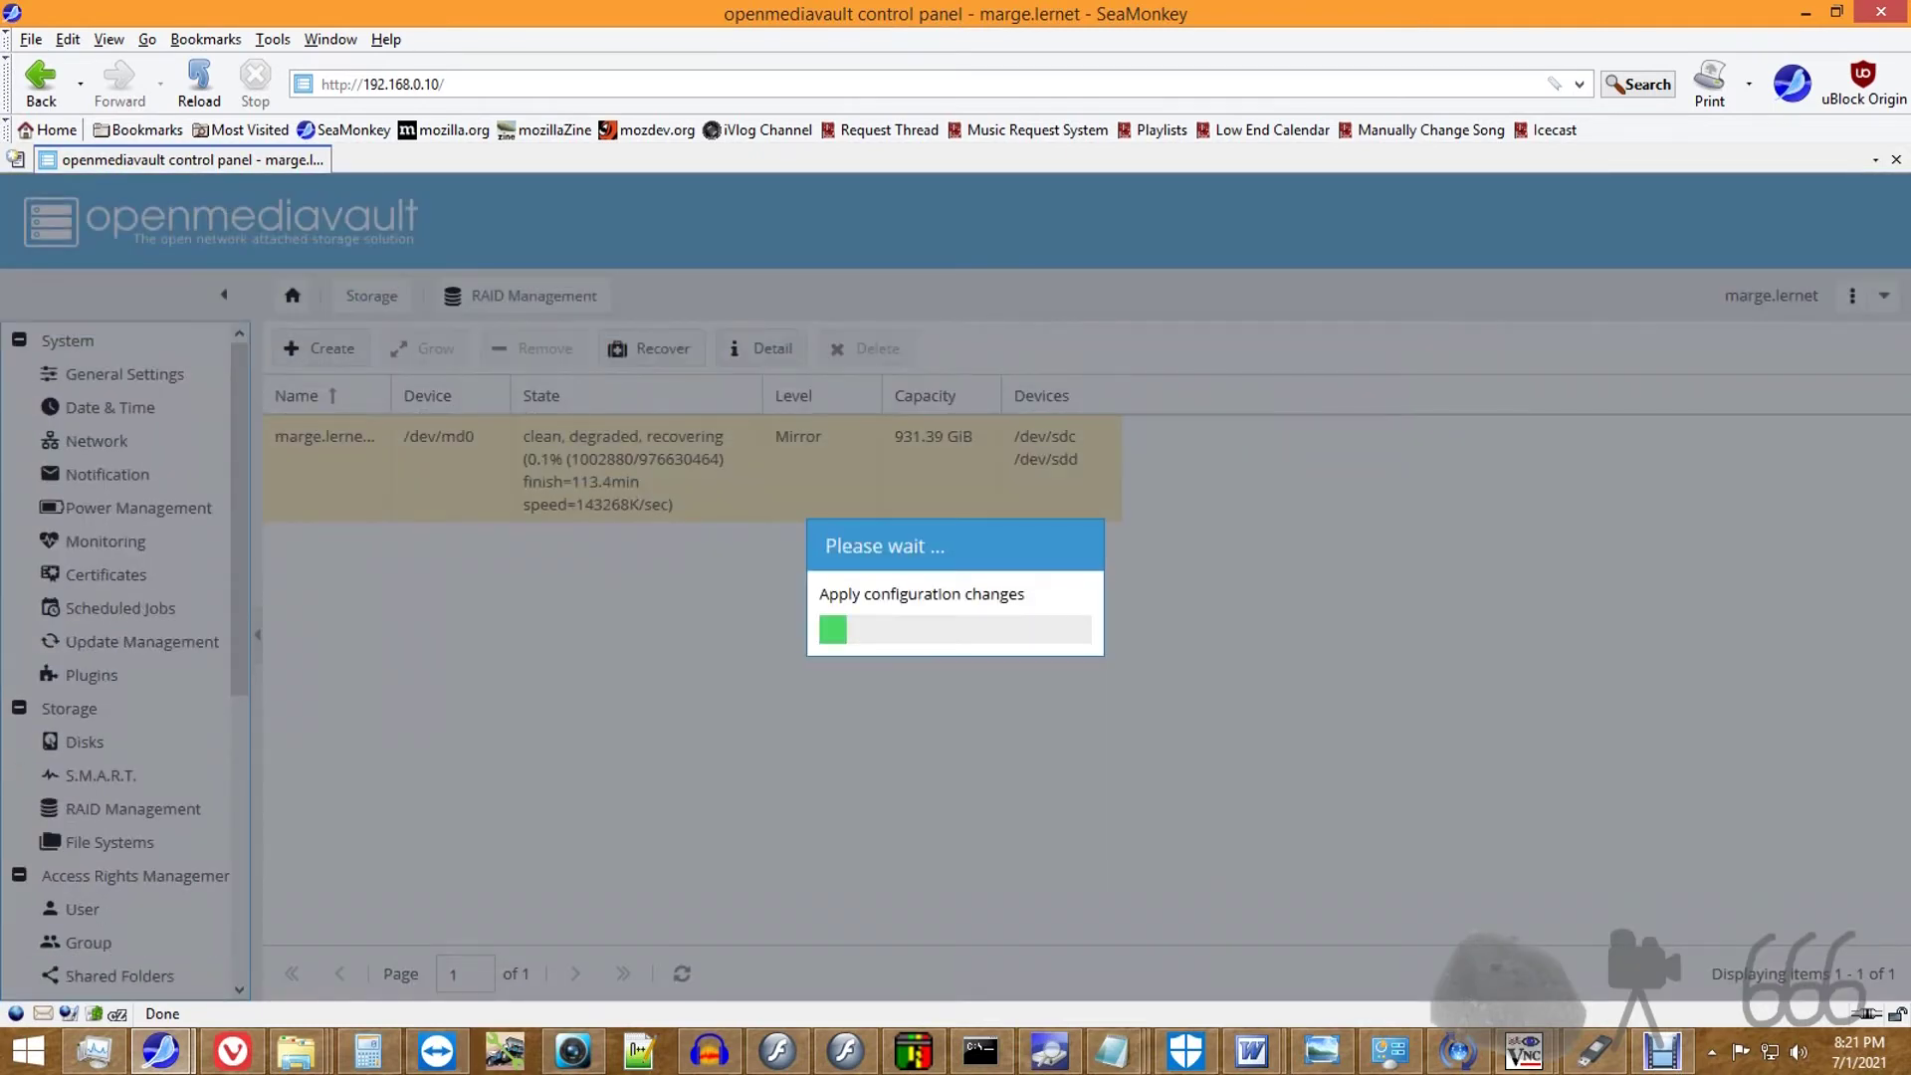